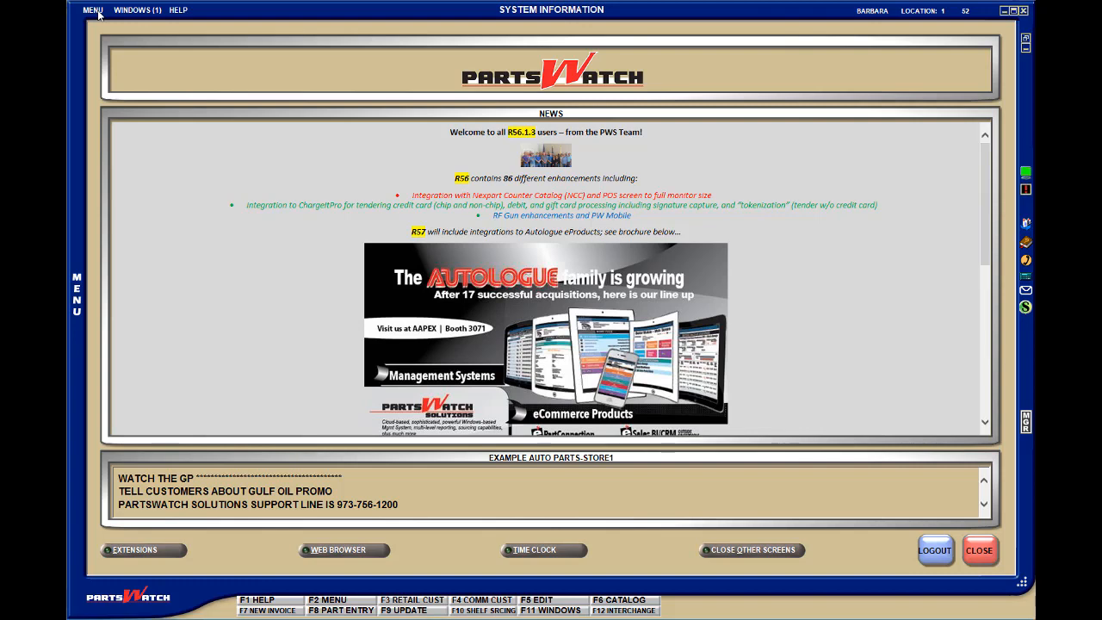
- Enable the Process Task Scheduler option in the Background Processor Setup and save the setup
left_click(95, 11)
mouse_move(155, 141)
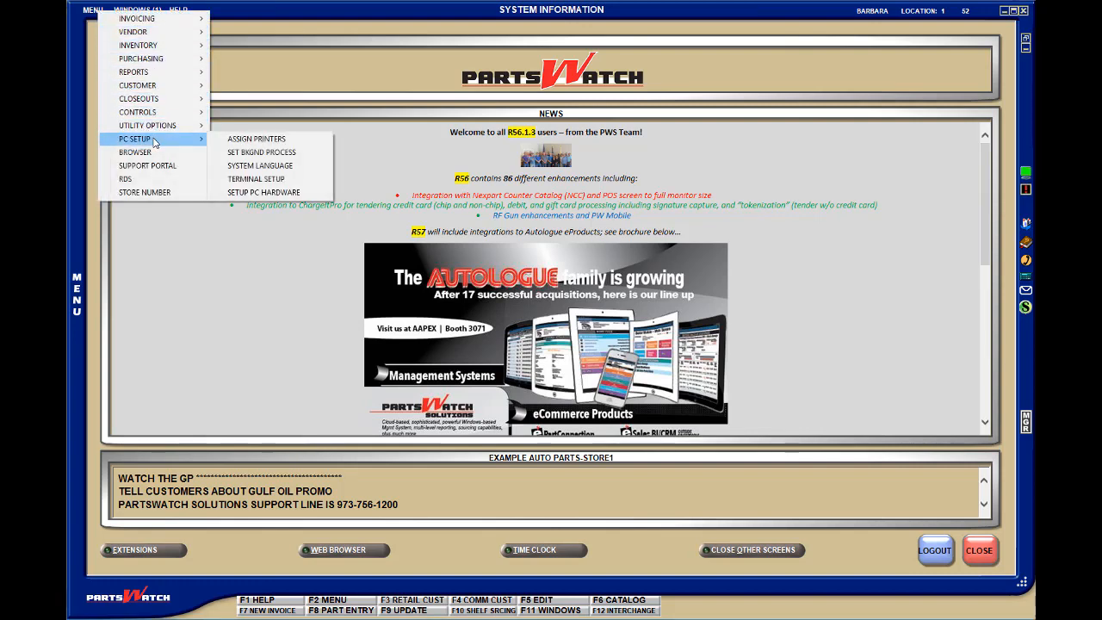
left_click(278, 153)
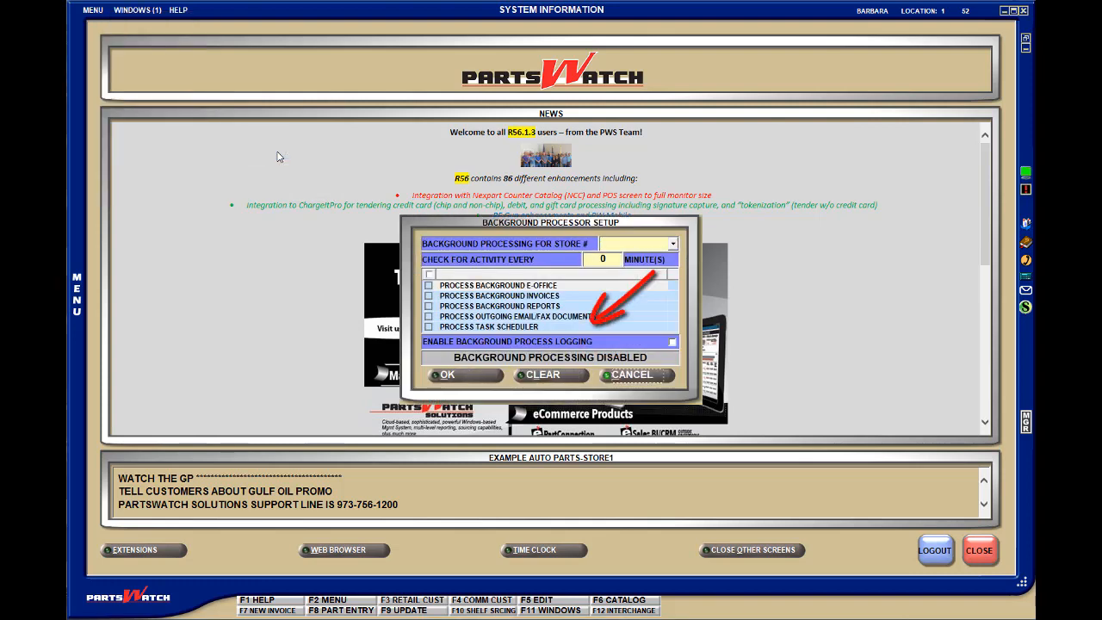
left_click(488, 328)
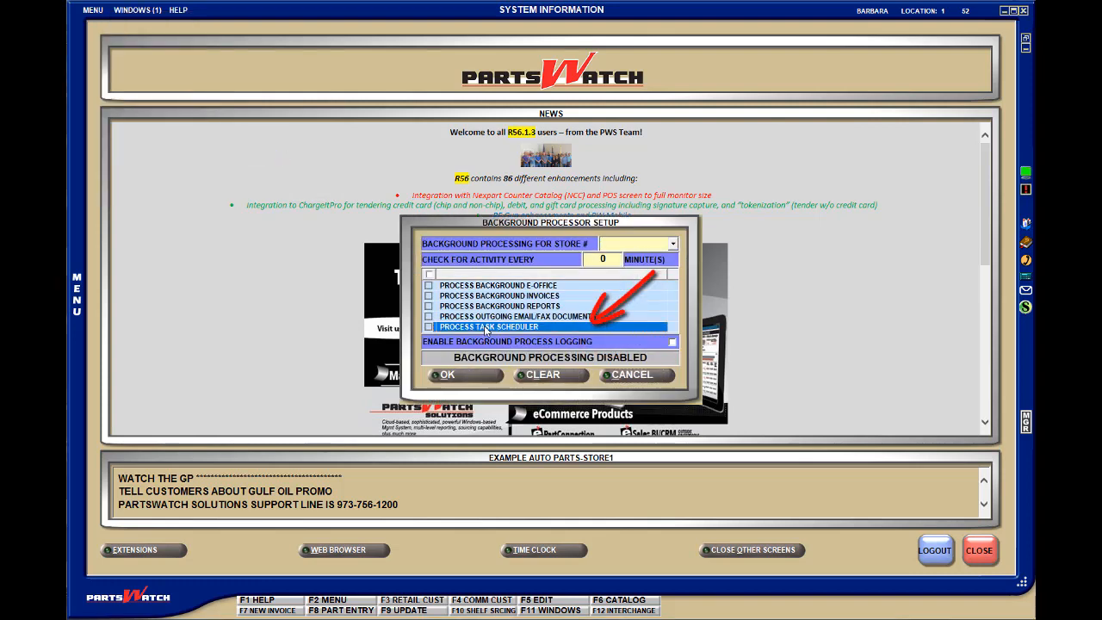
left_click(430, 328)
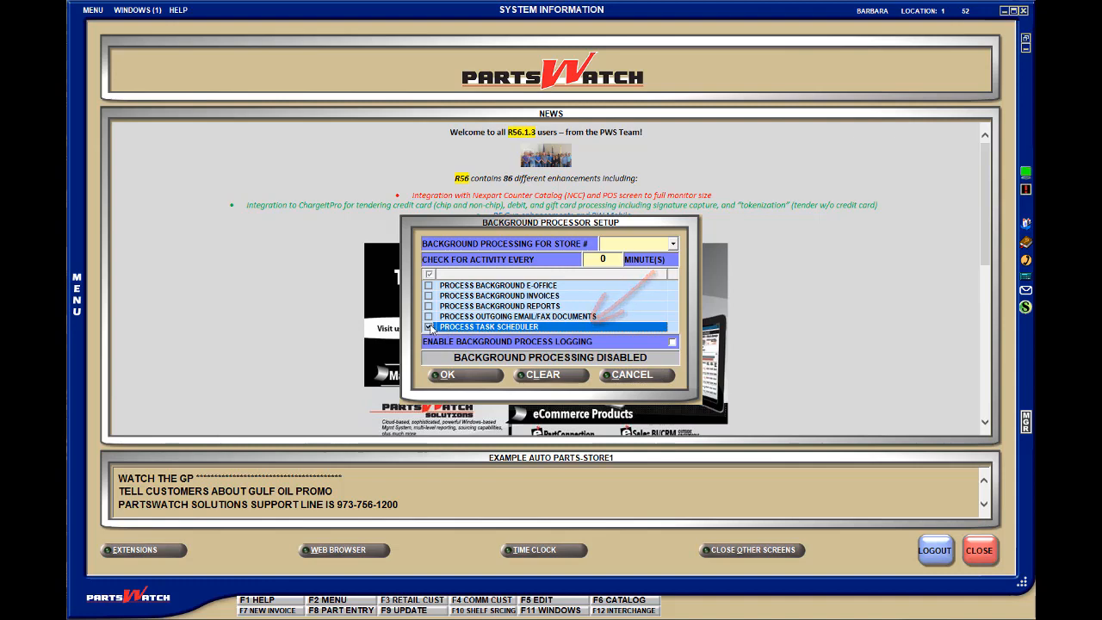
left_click(447, 375)
- Review the PC's printer assignments by document type, then close them
left_click(98, 12)
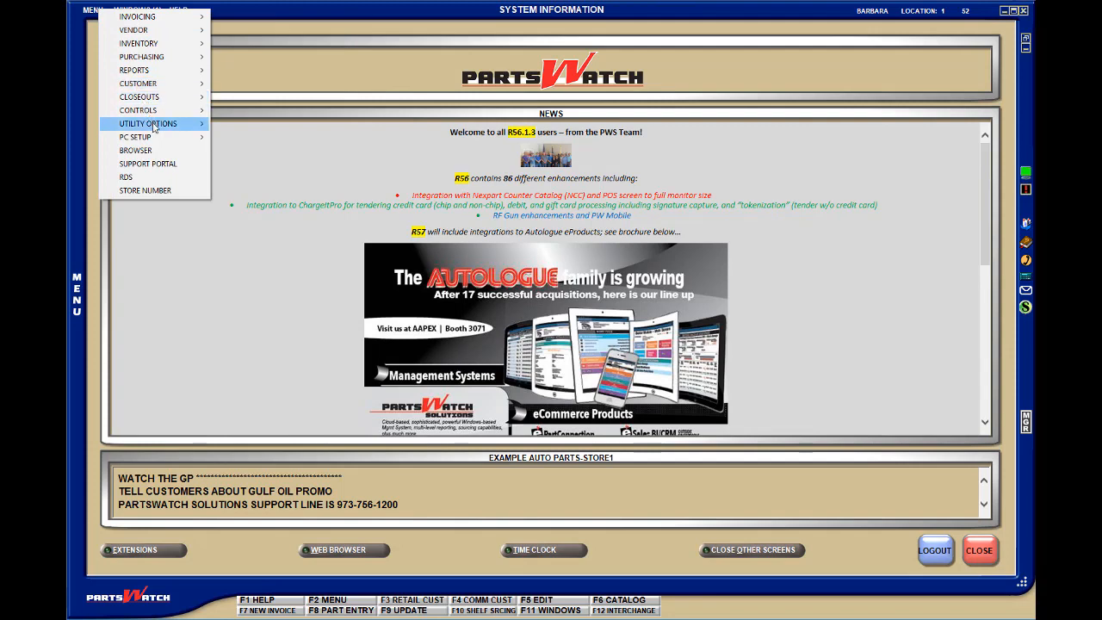
mouse_move(157, 137)
left_click(256, 136)
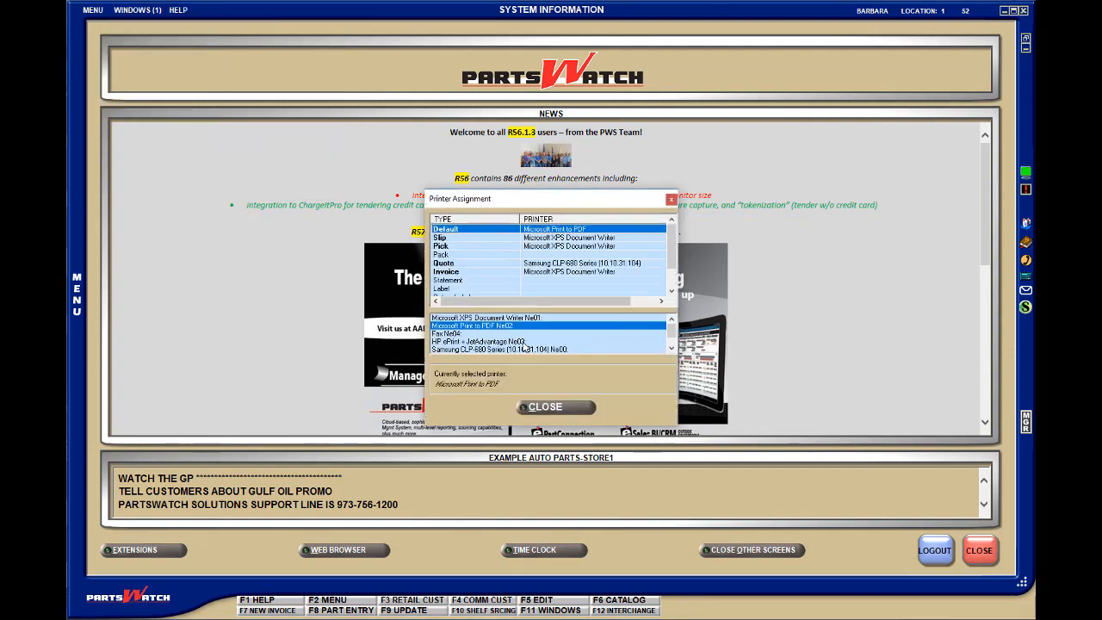
left_click(544, 407)
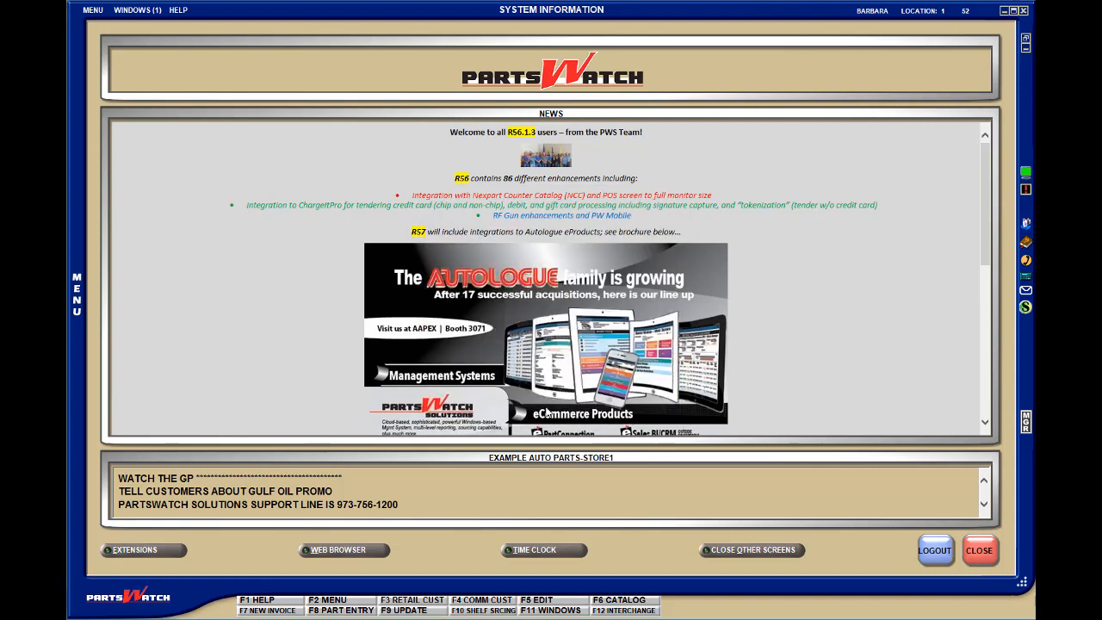
- Check the e-mail display name and e-mail address set in the store's Store Information
left_click(94, 11)
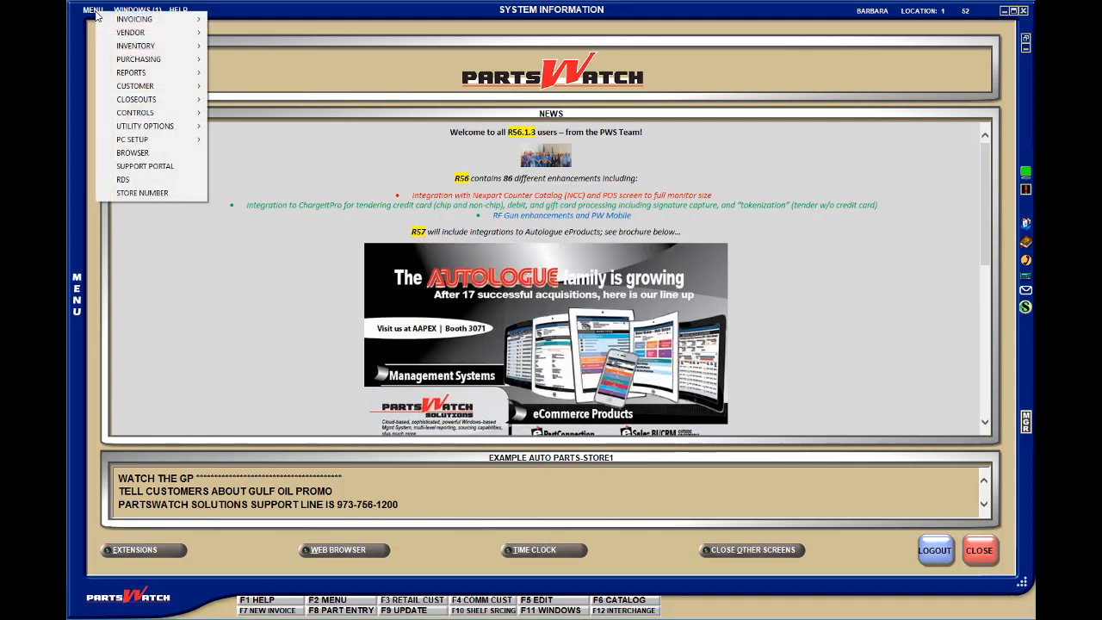
mouse_move(143, 115)
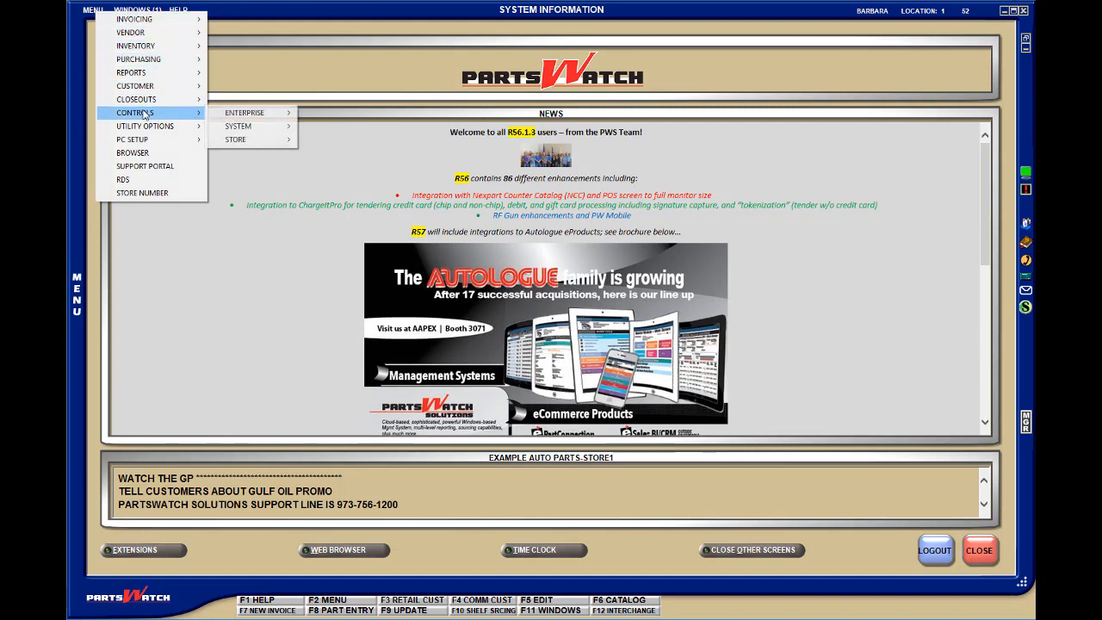
mouse_move(233, 142)
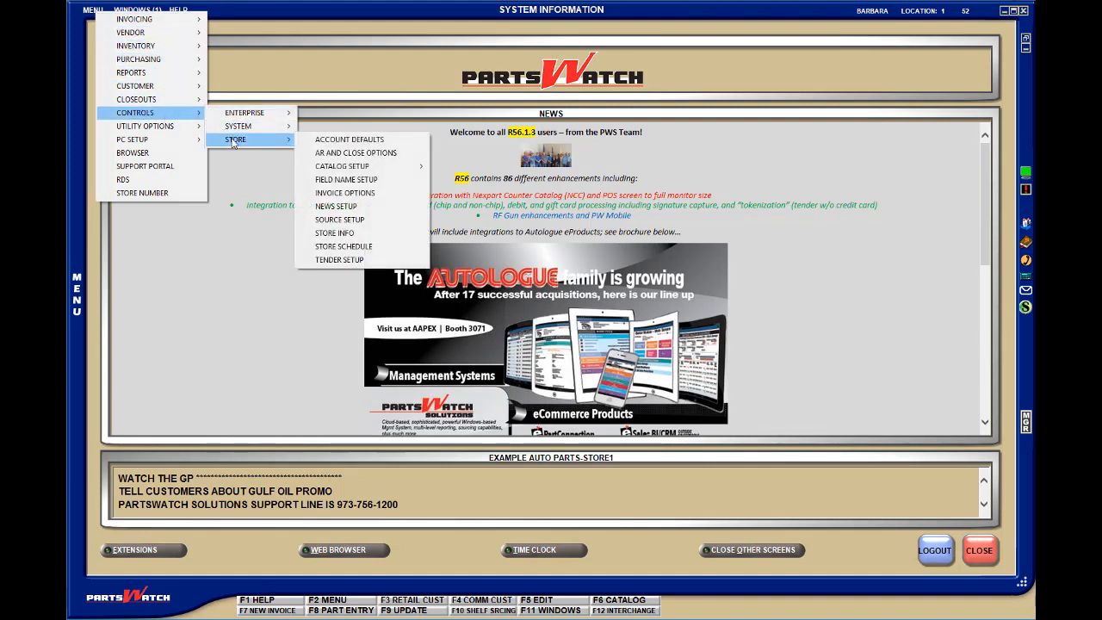
left_click(344, 232)
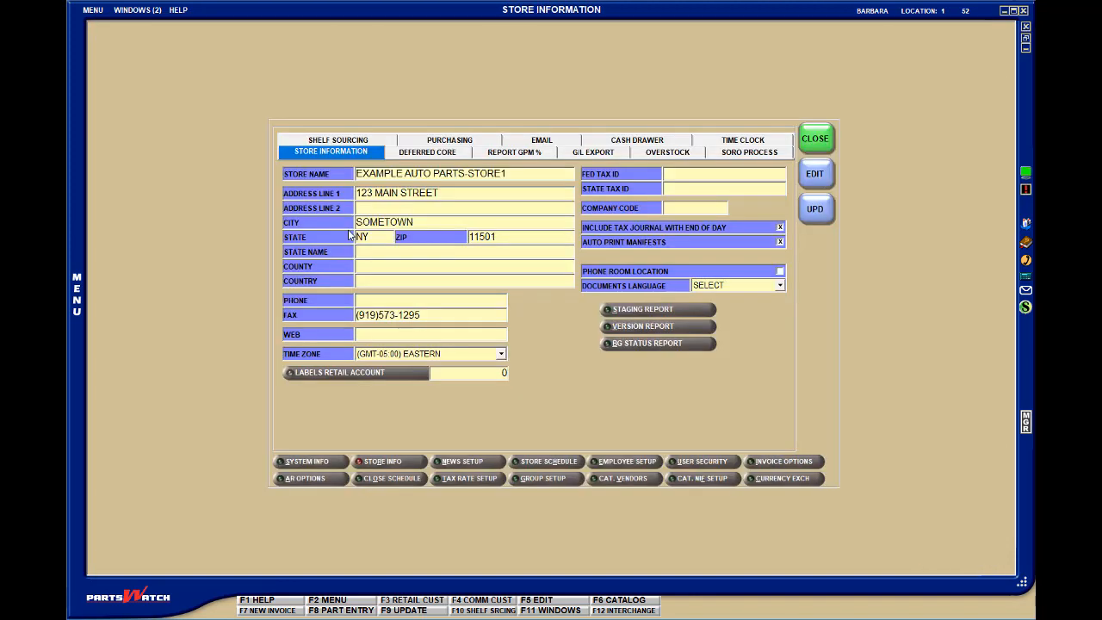
left_click(543, 141)
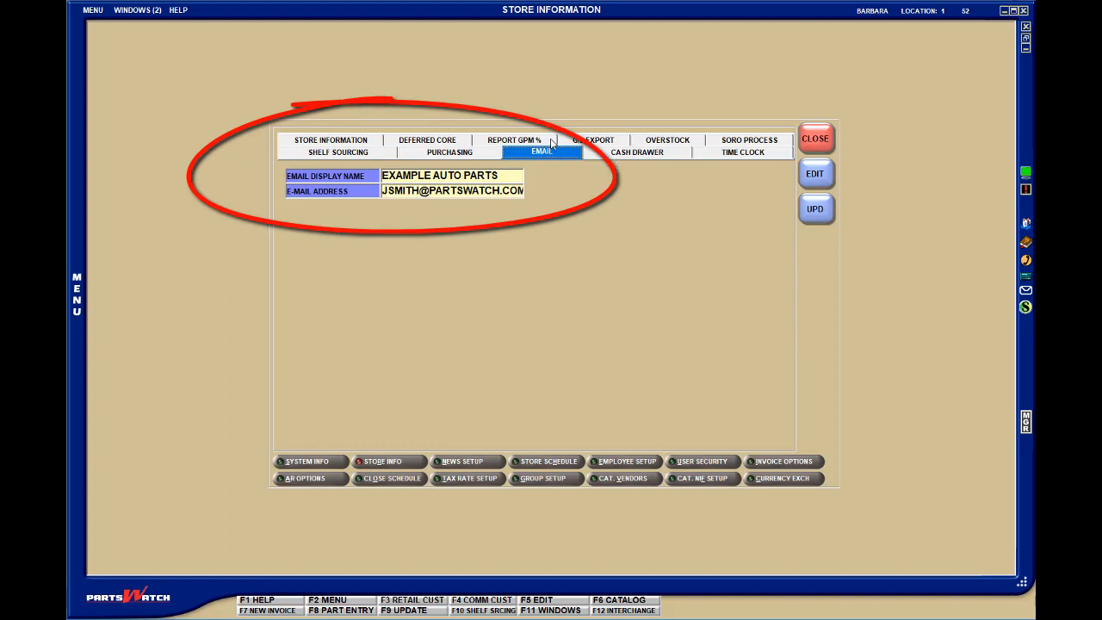
left_click(819, 143)
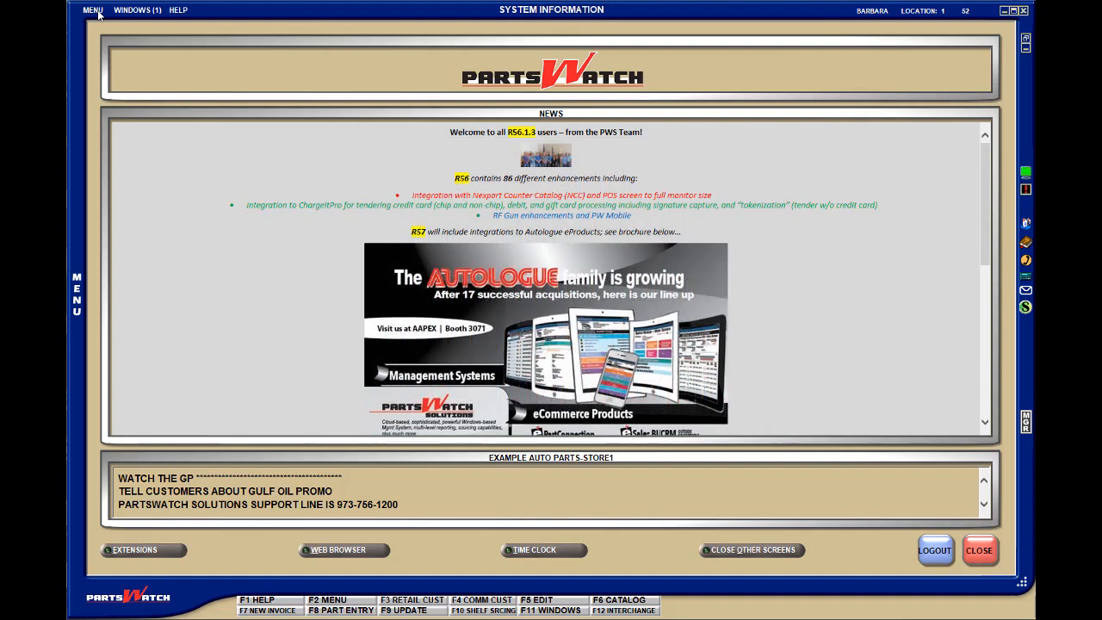
- Create a new Task Scheduler batch named DAILY REPORTS with the description SALES RPTS
left_click(95, 10)
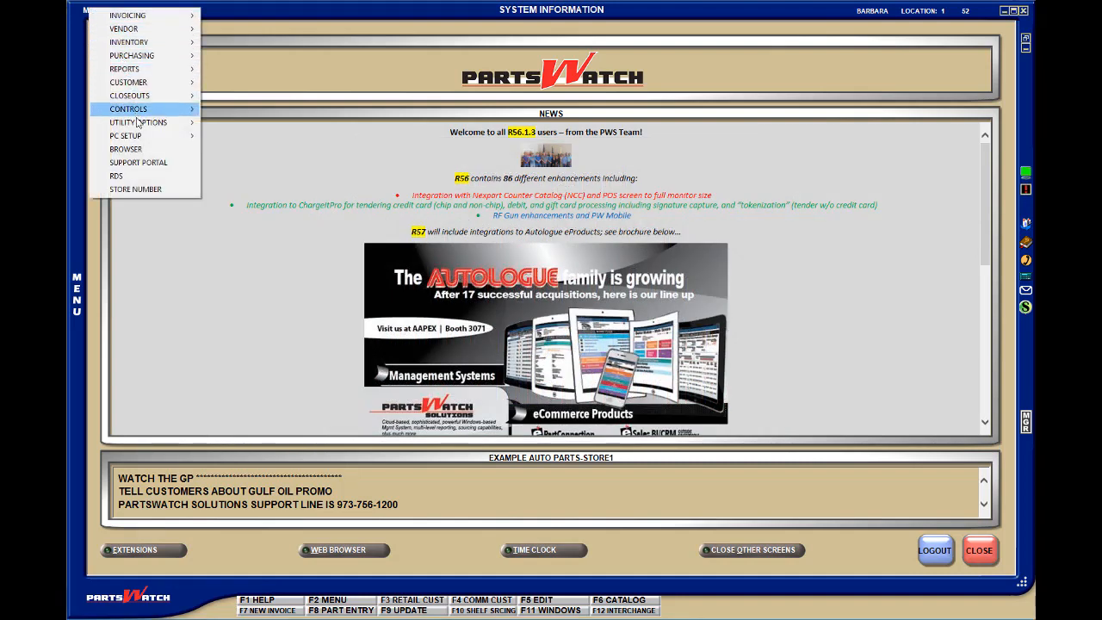
mouse_move(139, 122)
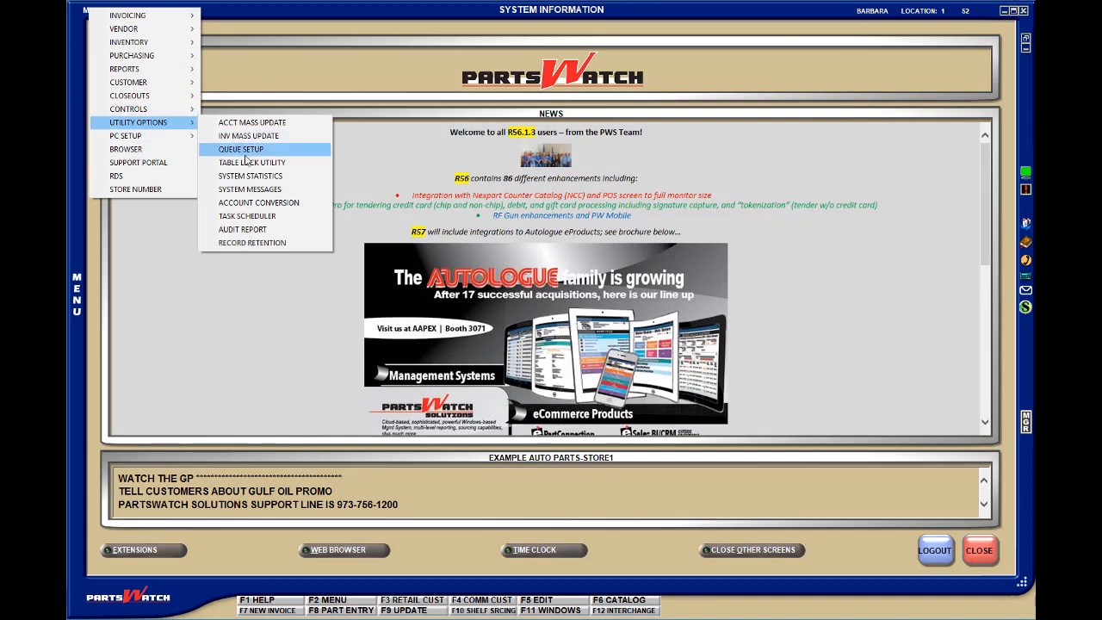
left_click(267, 217)
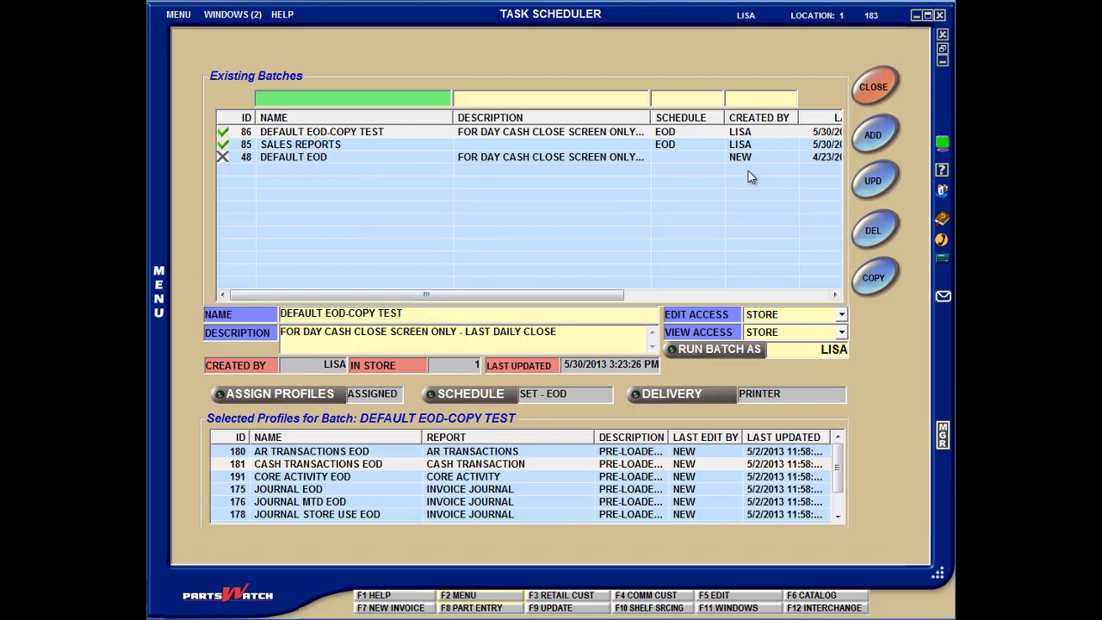
left_click(871, 135)
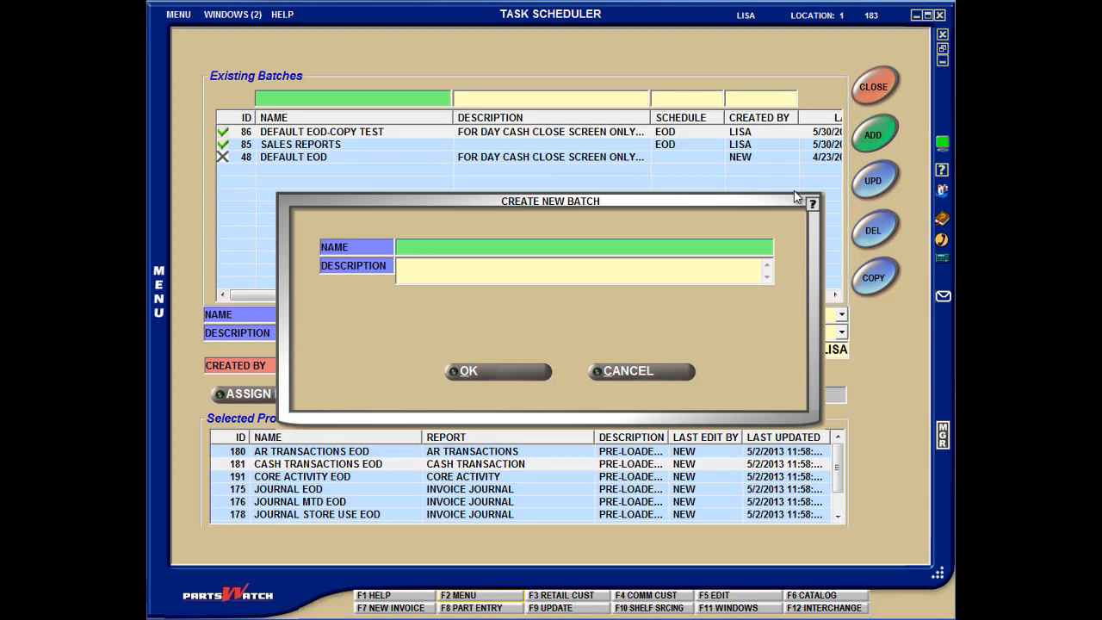
type("DAILY REPORTS")
key("Tab")
type("SALES R")
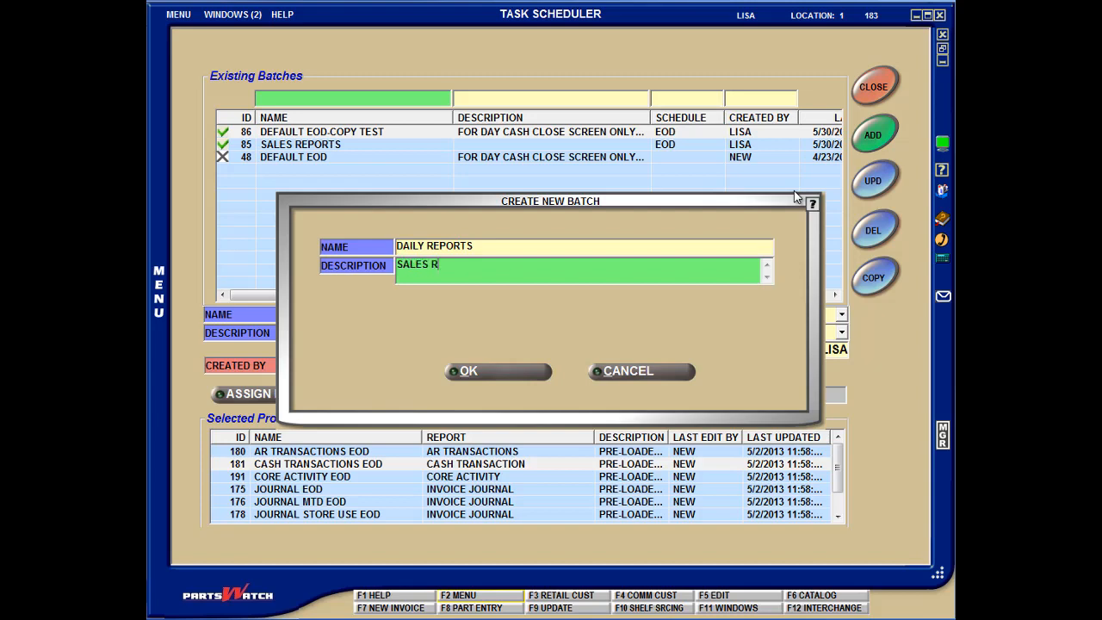
type("PTS")
left_click(528, 374)
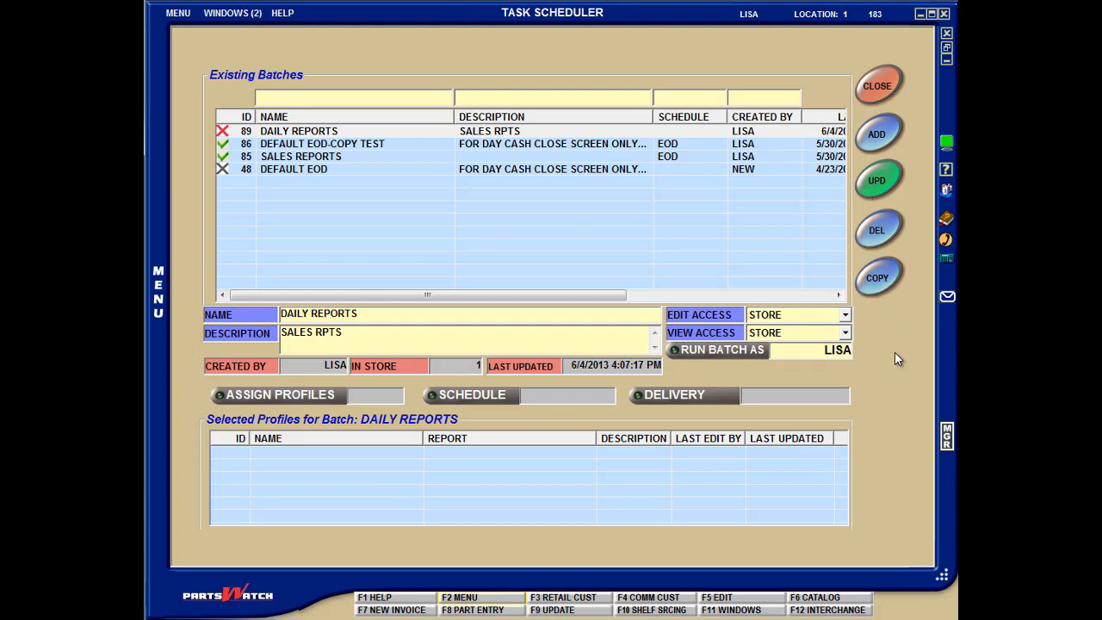
left_click(371, 98)
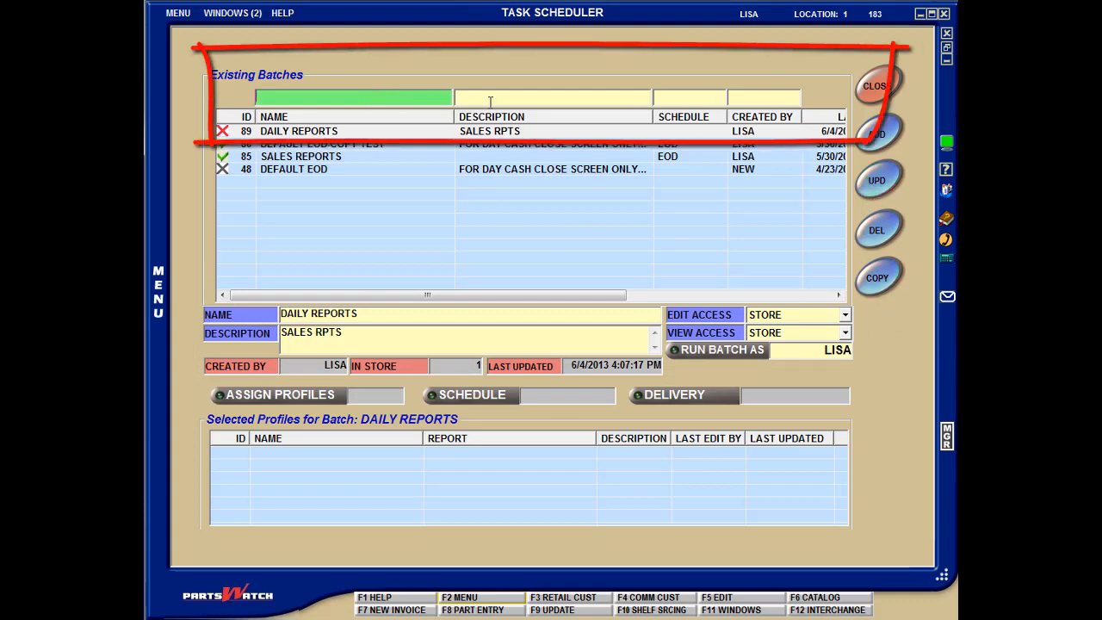
left_click(490, 100)
left_click(673, 97)
left_click(741, 99)
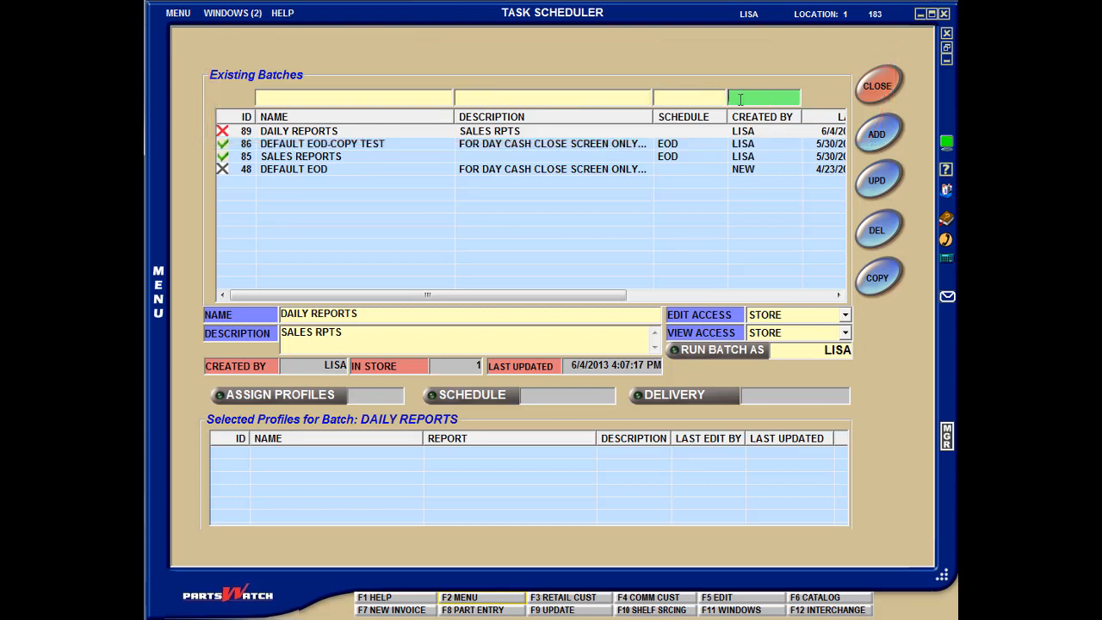
- Examine the profiles, schedule and delivery of the DAILY REPORTS, DEFAULT EOD-COPY TEST and SALES REPORTS batches
left_click(525, 133)
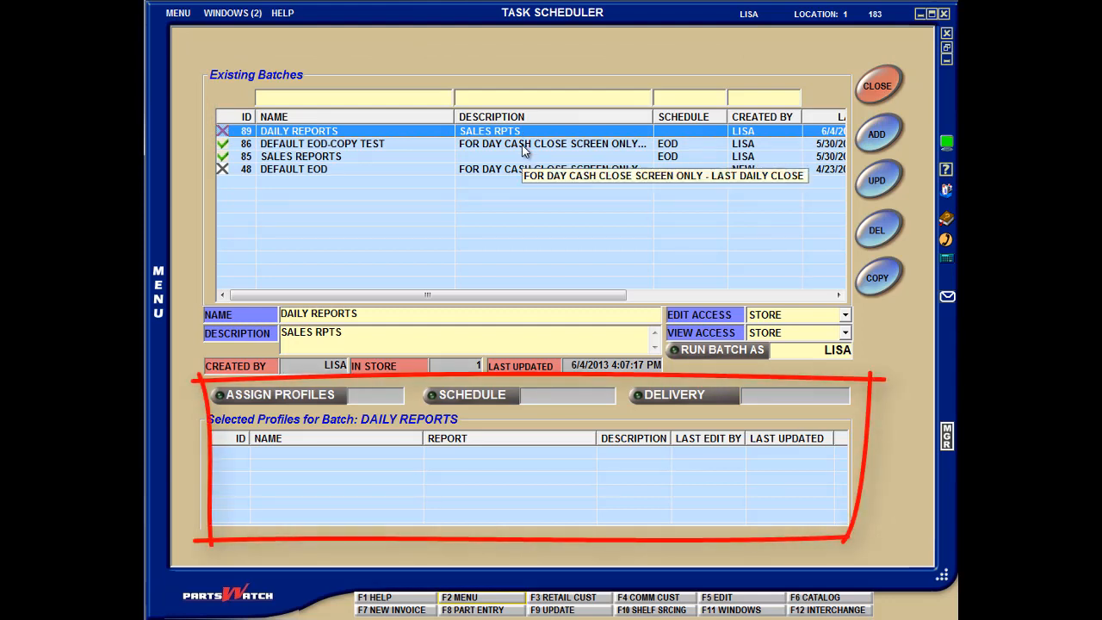
left_click(521, 144)
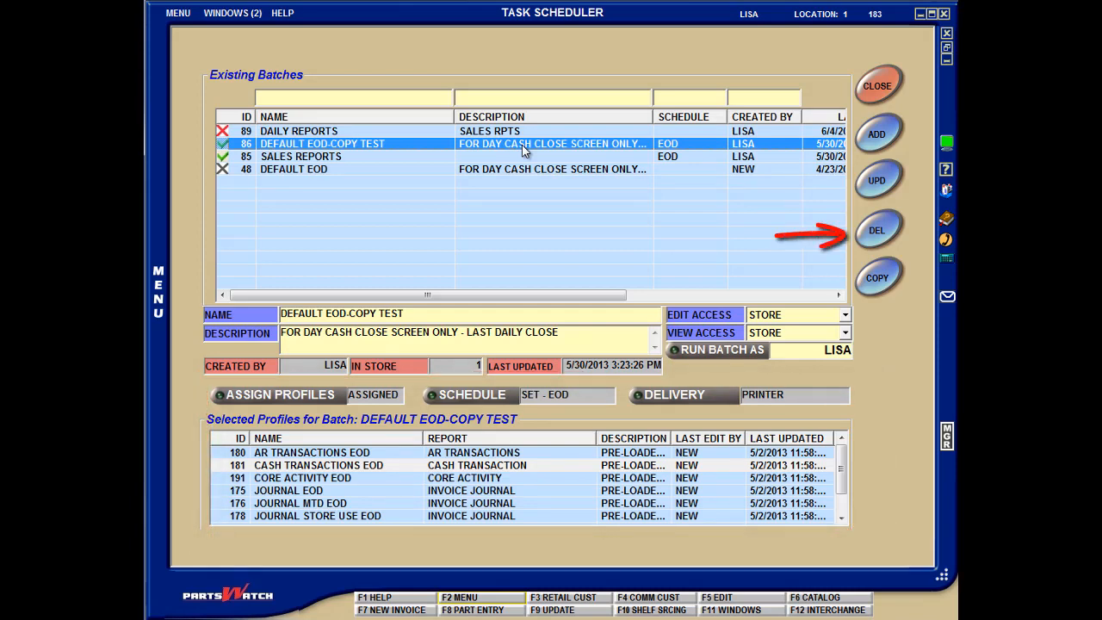
left_click(527, 157)
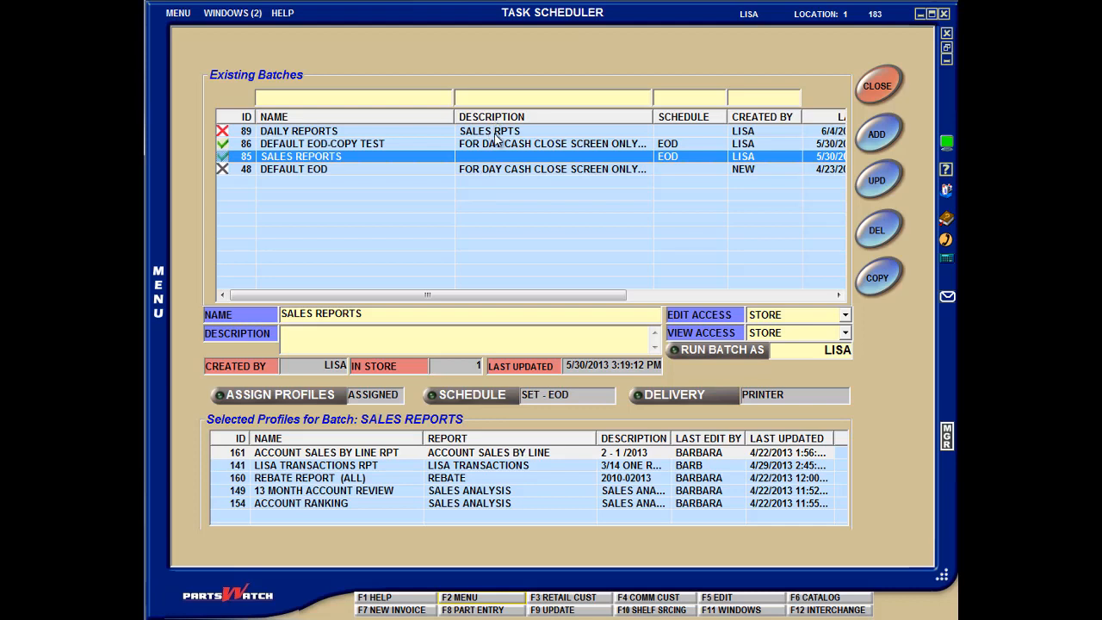
left_click(496, 136)
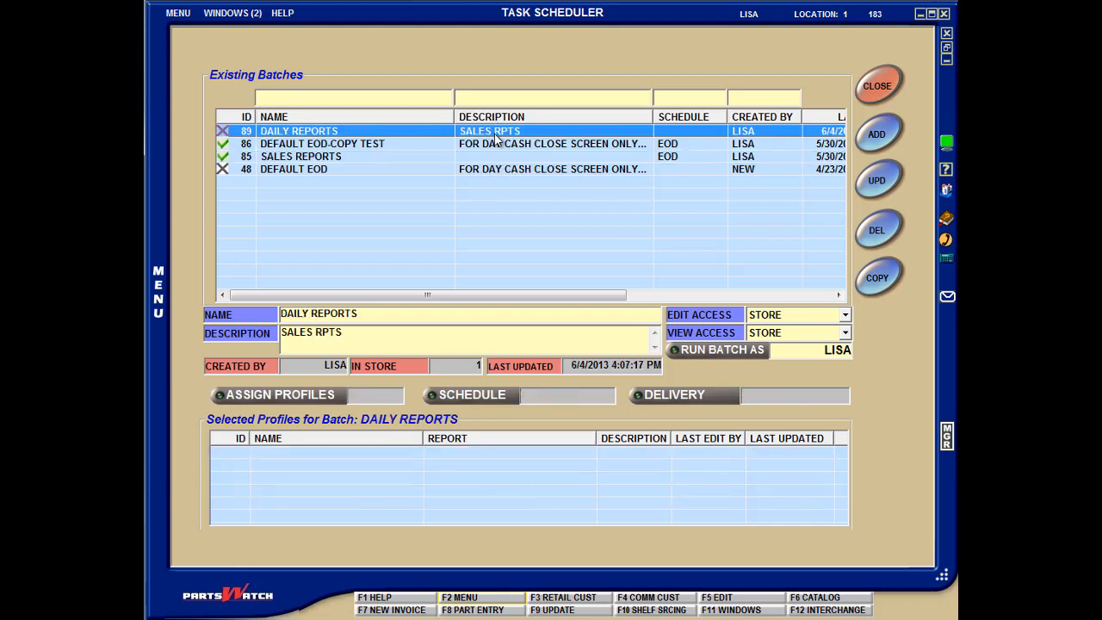
right_click(571, 132)
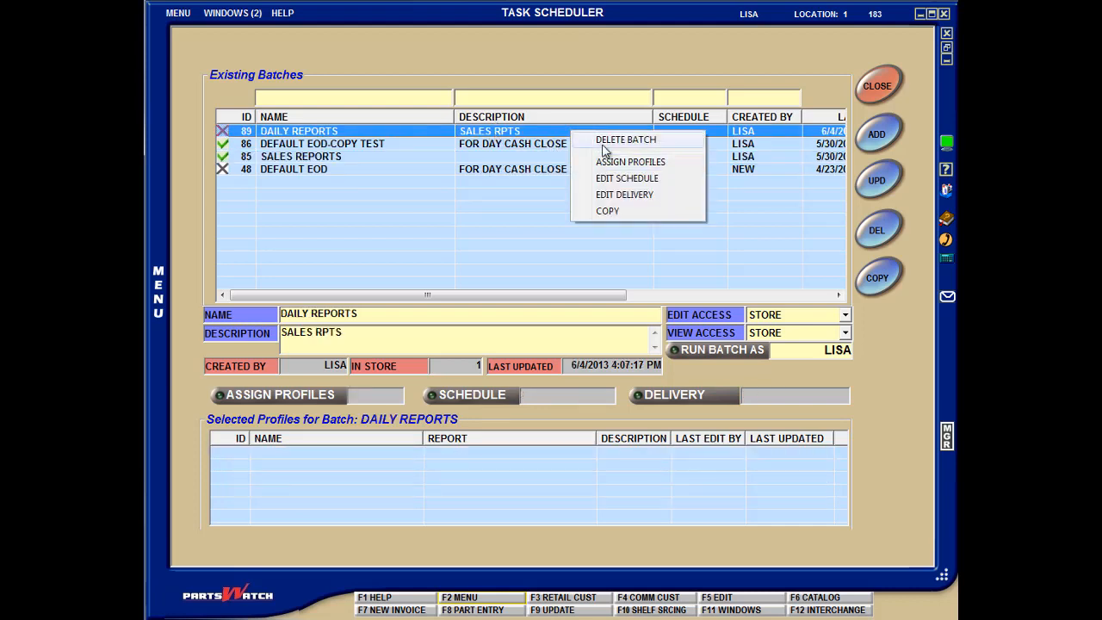
left_click(606, 142)
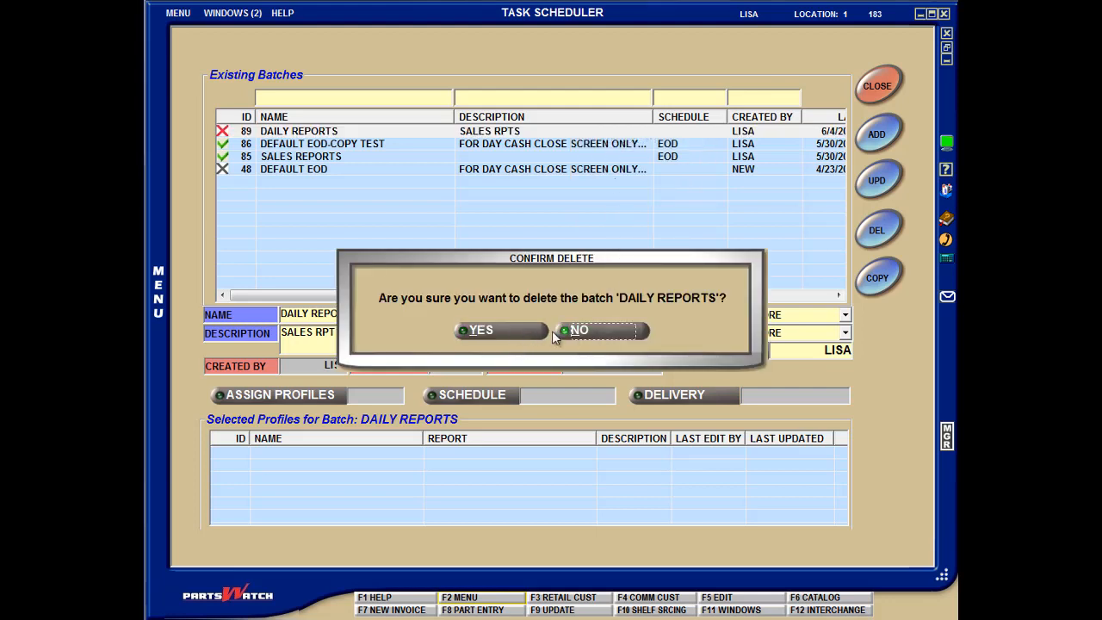
left_click(593, 334)
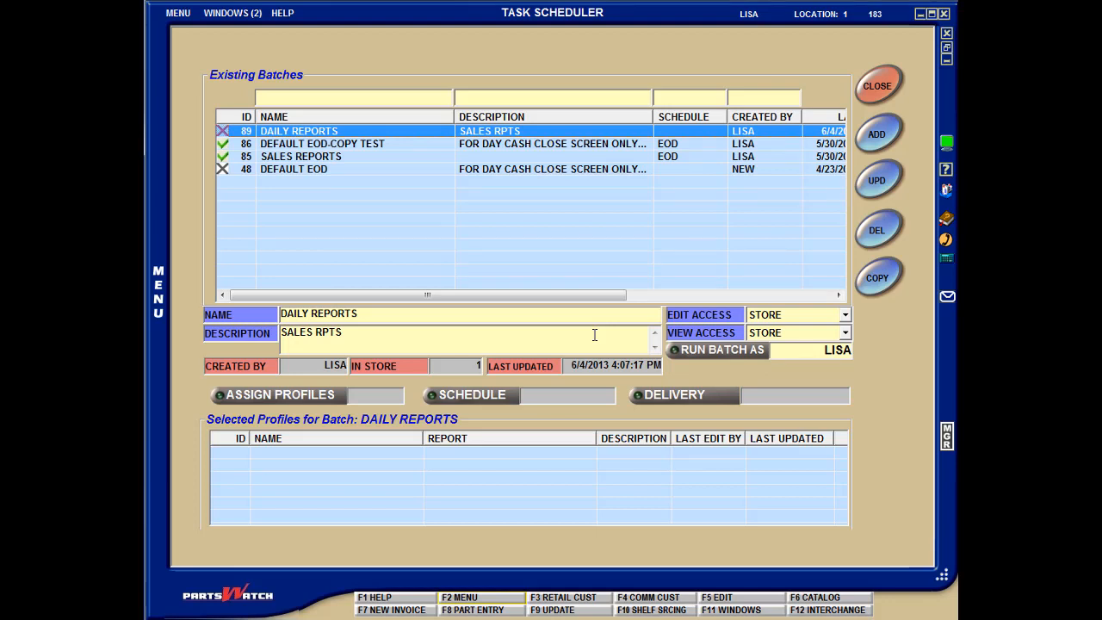
- Compare the details and access settings of the DEFAULT EOD-COPY TEST and DEFAULT EOD batches
left_click(523, 144)
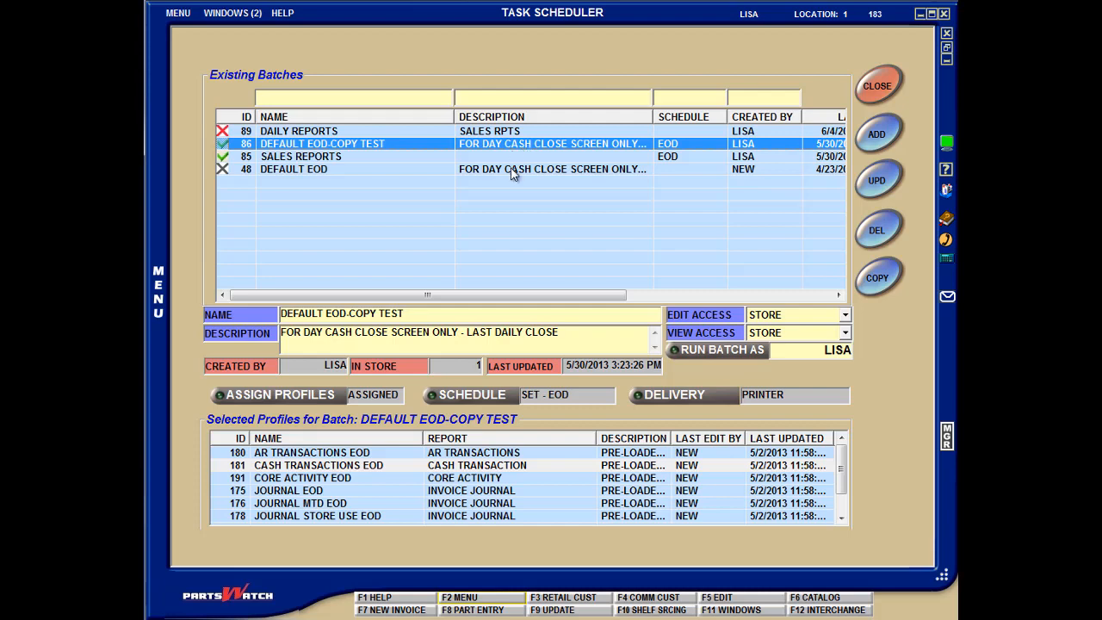
left_click(511, 168)
left_click(534, 142)
- Copy the DEFAULT EOD batch as DEFAULT EOD-COPY -NEW with the description shortened to LAST DAILY CLOSE
left_click(538, 172)
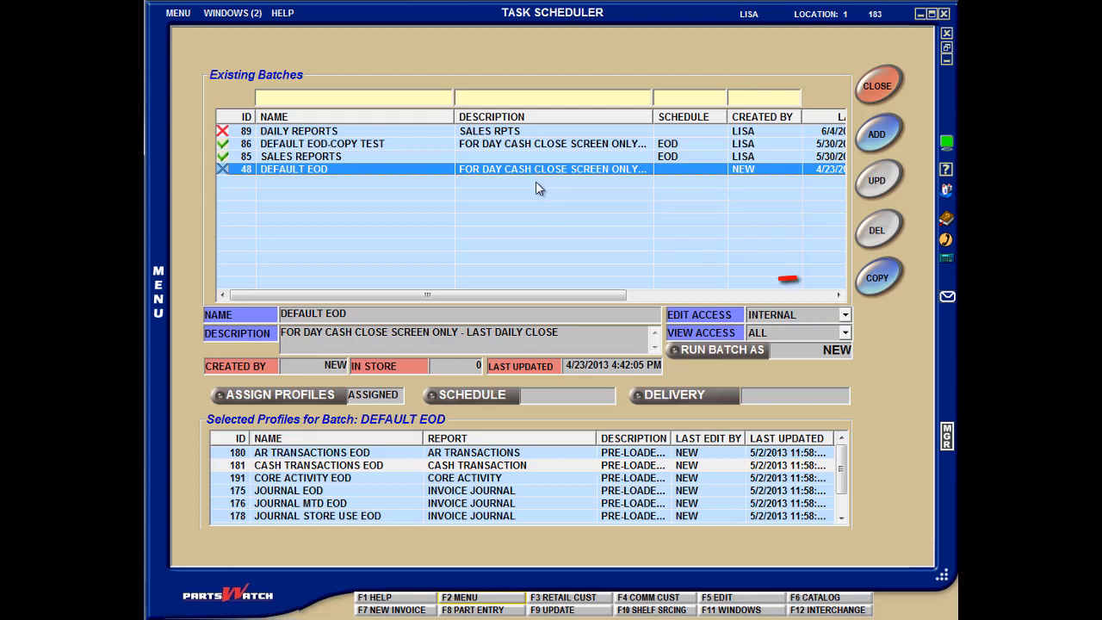
right_click(538, 169)
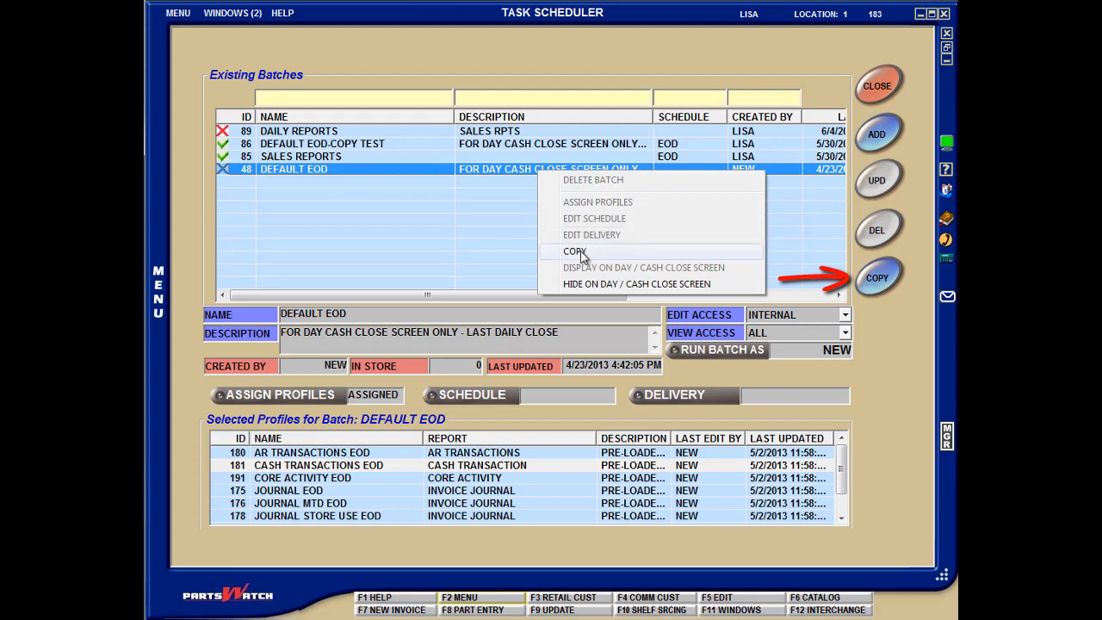
left_click(577, 252)
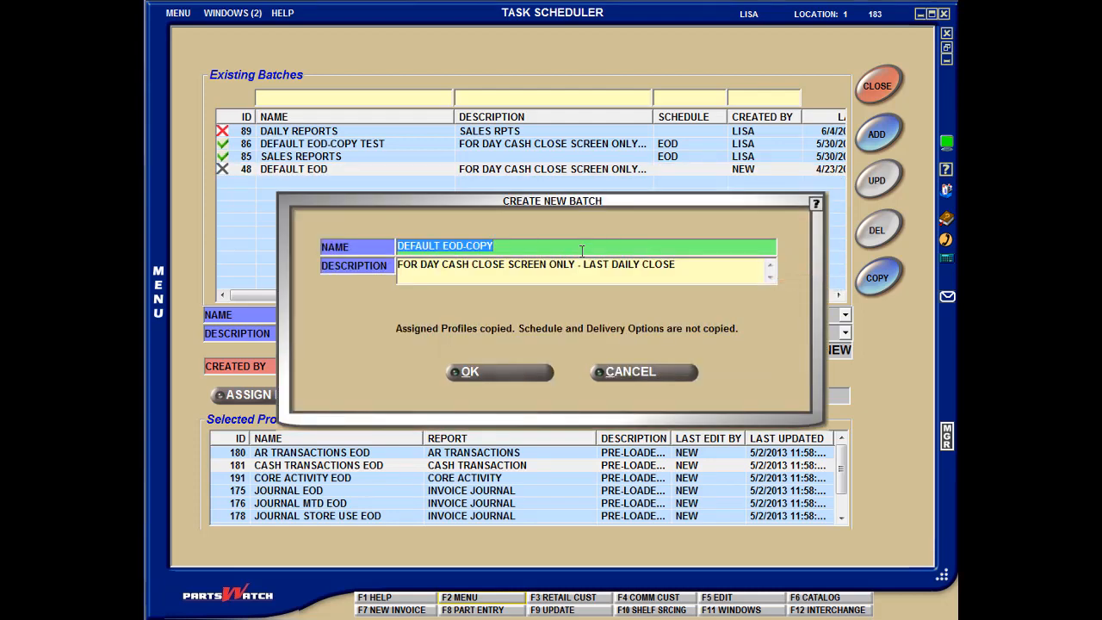
left_click(582, 250)
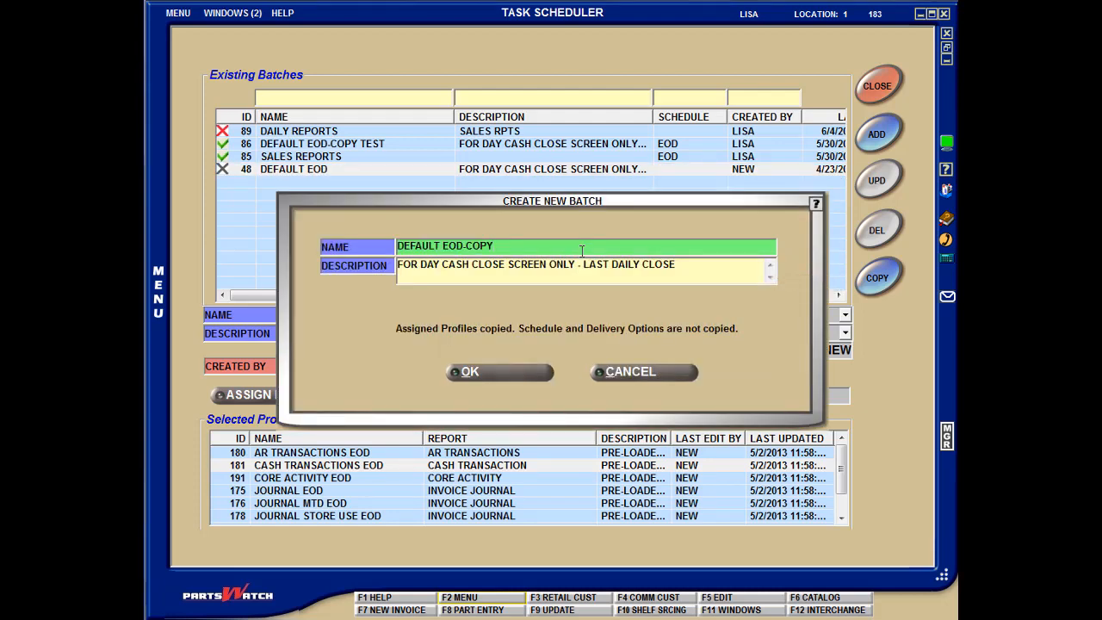
type("-NEW")
left_click(583, 262)
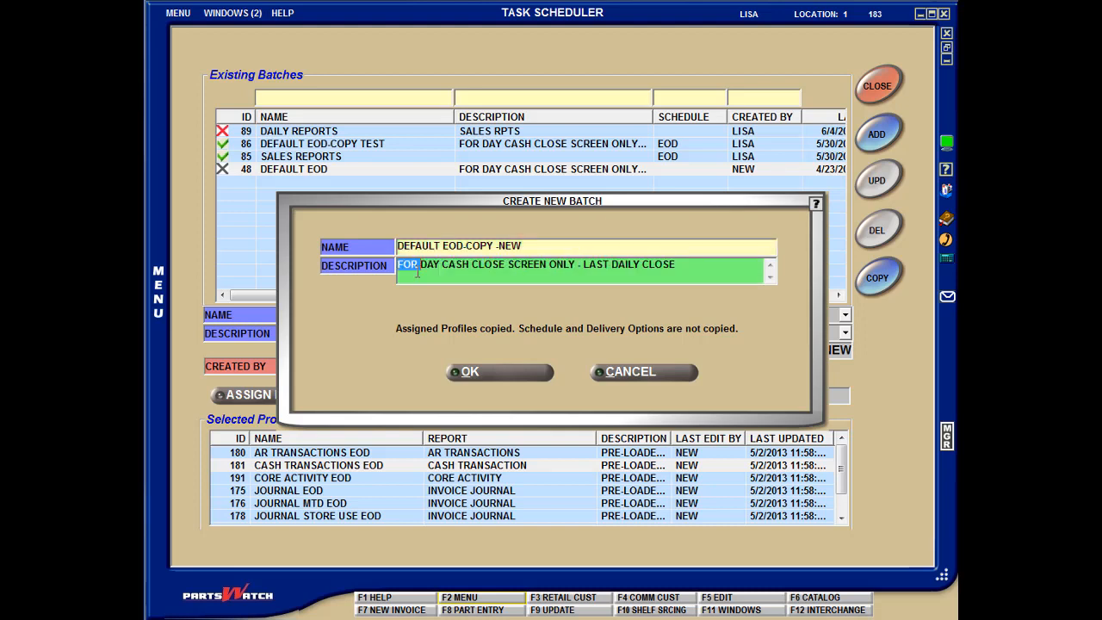
left_click_drag(397, 266, 581, 286)
key("BackSpace")
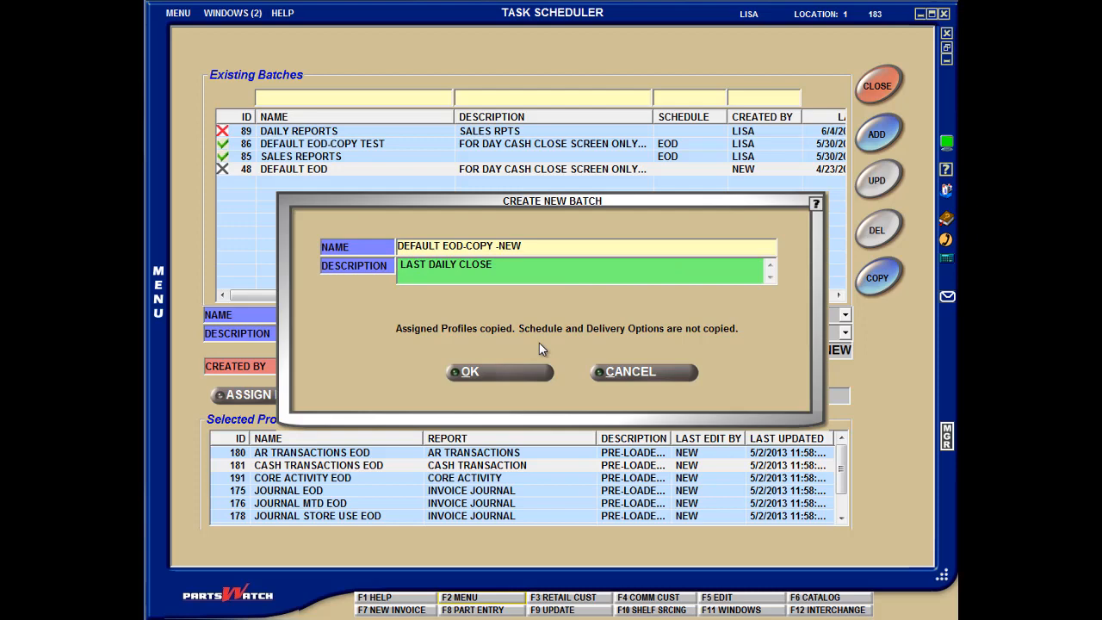
key("Delete")
left_click(489, 372)
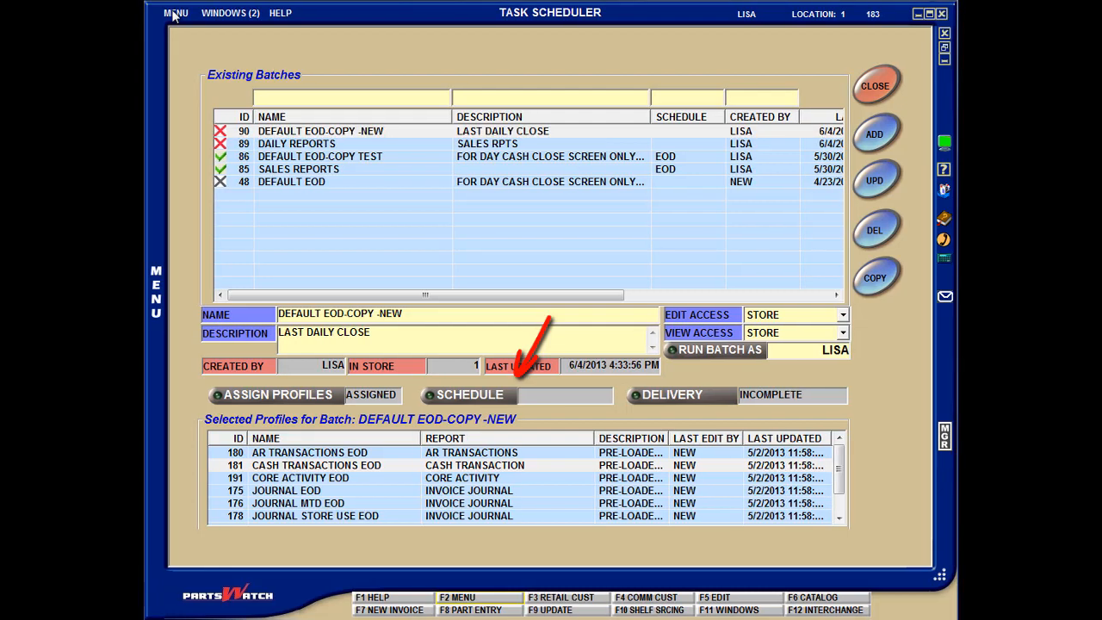
- Open the Day / Cash Close screen from the closeout functions, entering the account password for access
left_click(173, 14)
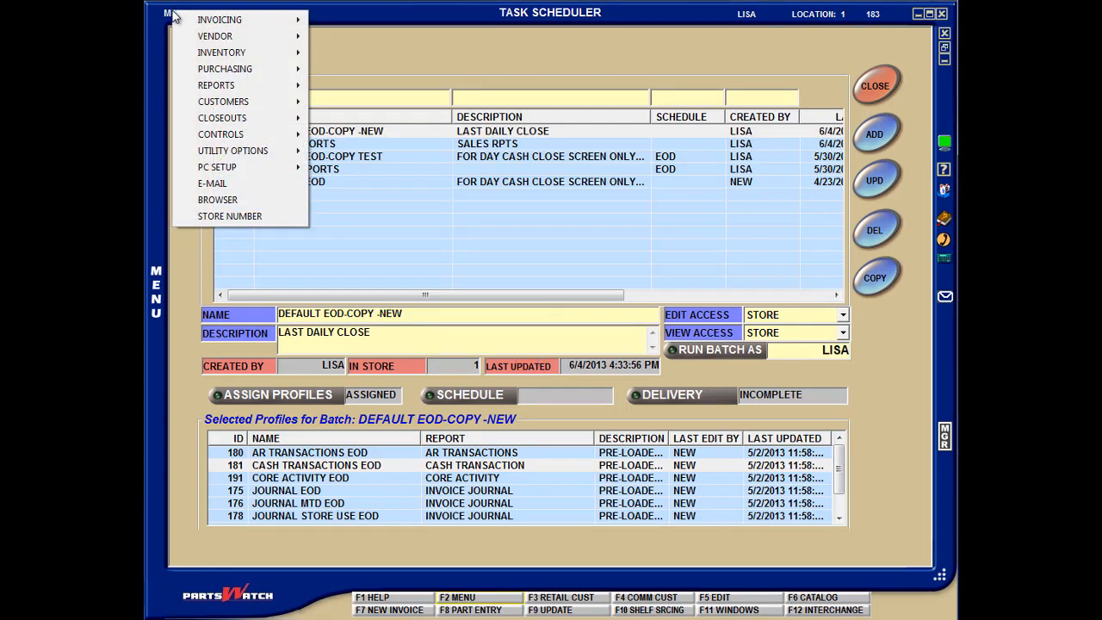
mouse_move(217, 118)
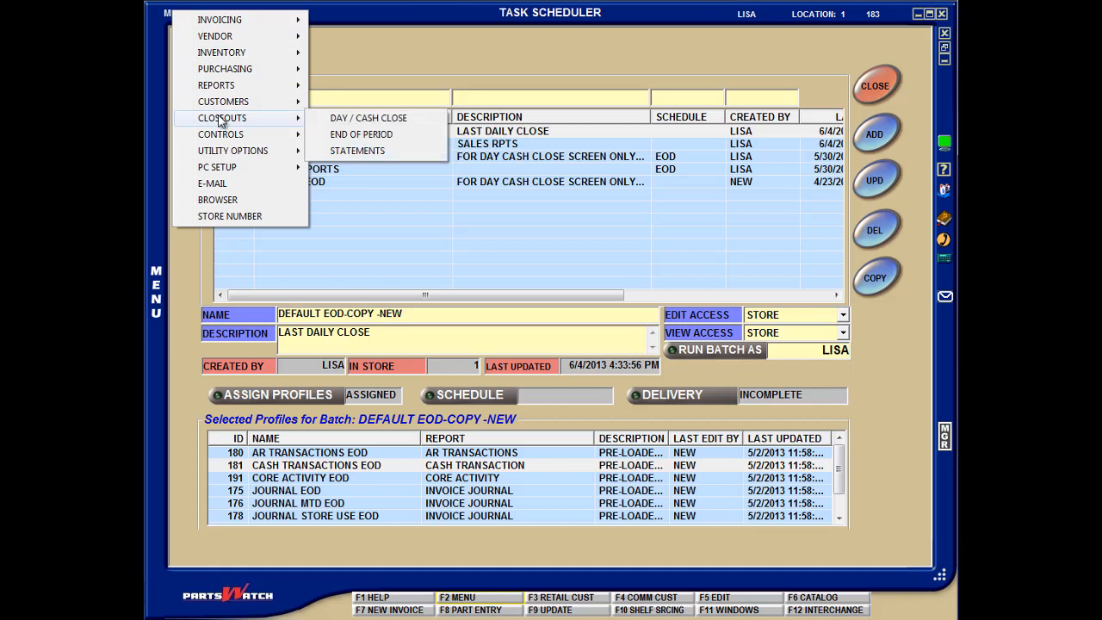
left_click(347, 120)
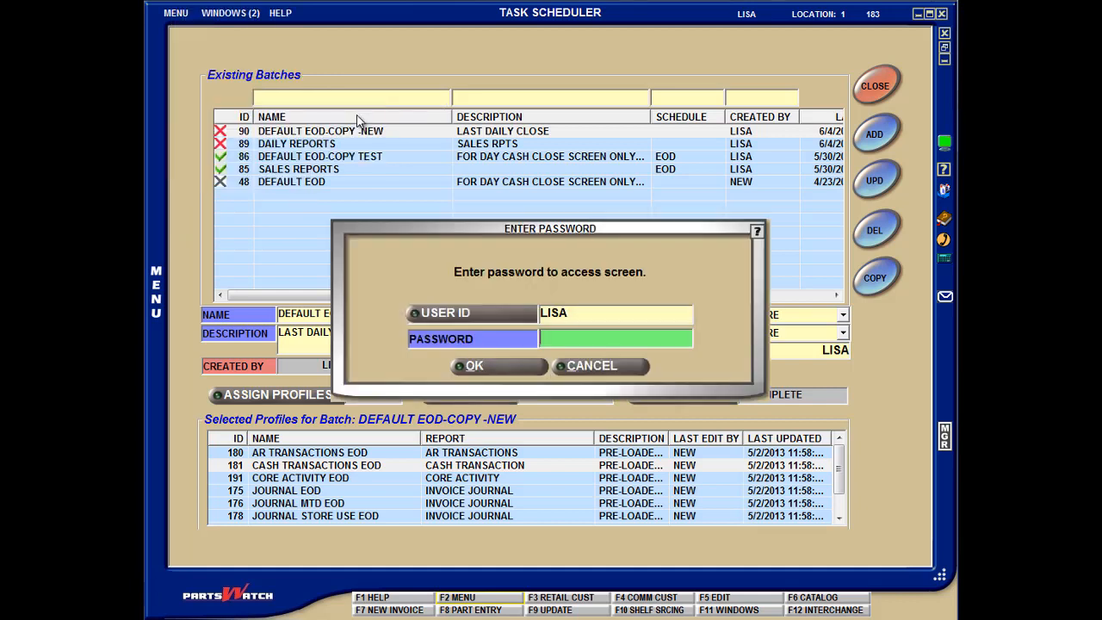
left_click(536, 360)
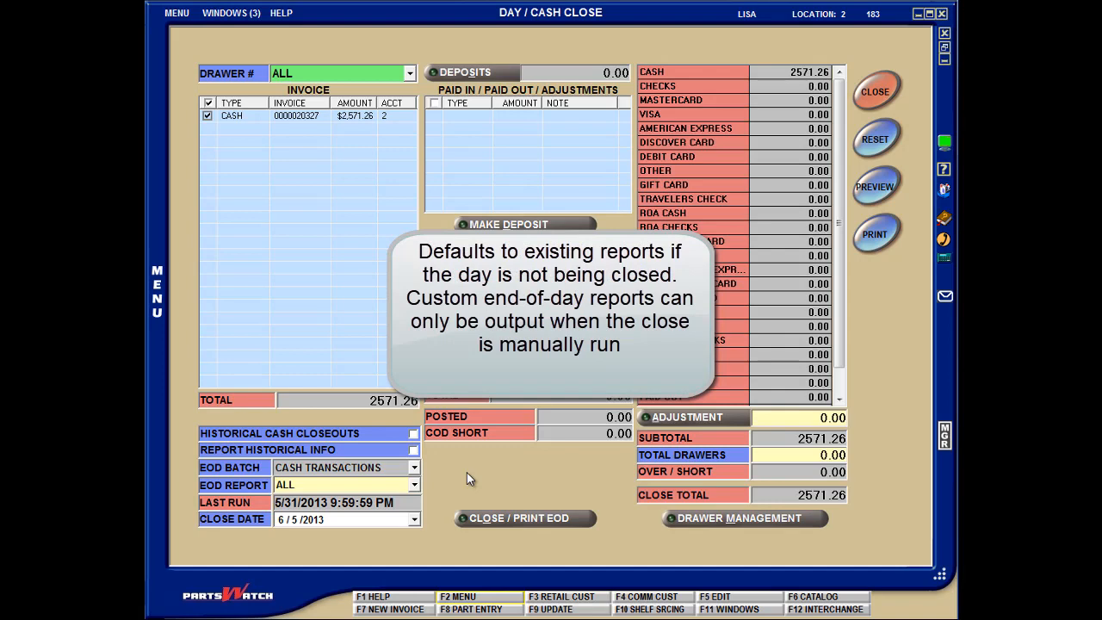
- Check the existing end-of-day batches in Task Scheduler and return to the Day / Cash Close screen
left_click(241, 13)
left_click(293, 56)
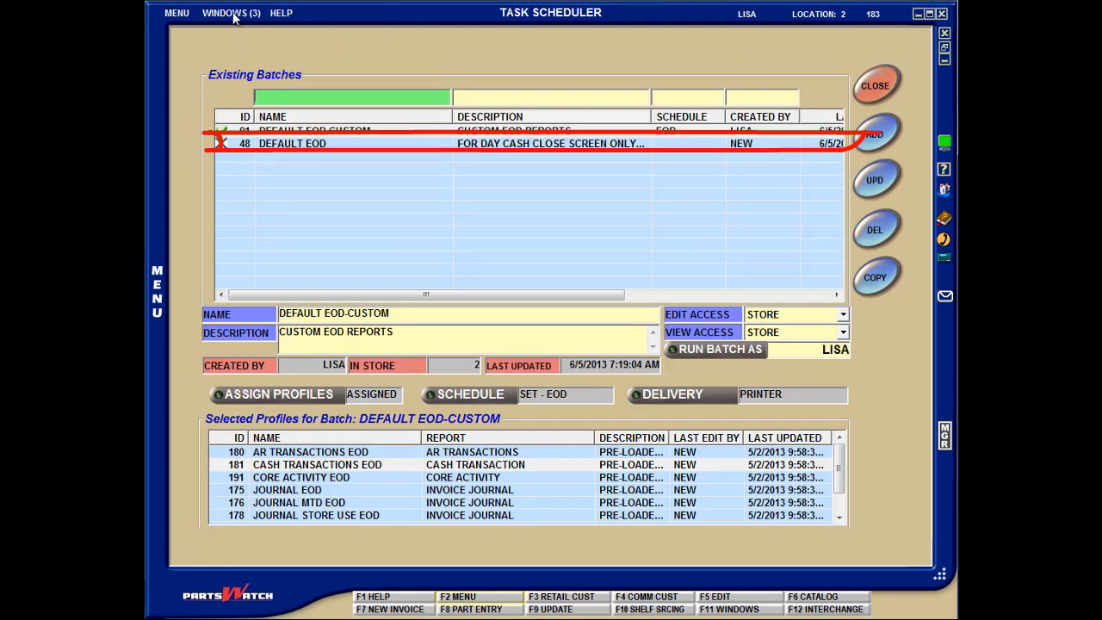
left_click(239, 14)
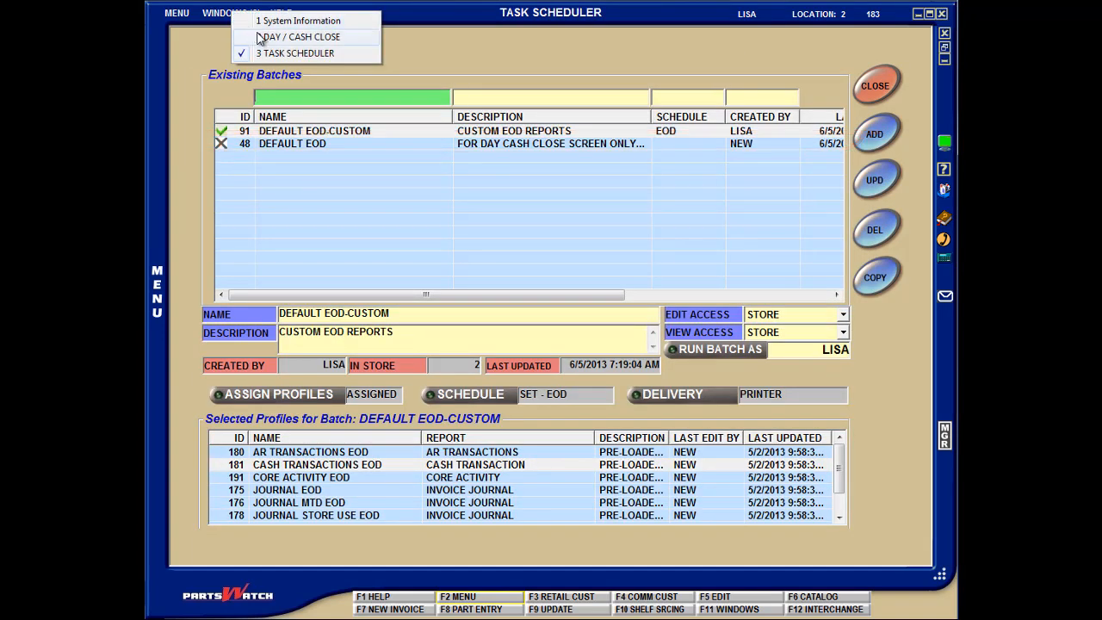
left_click(261, 38)
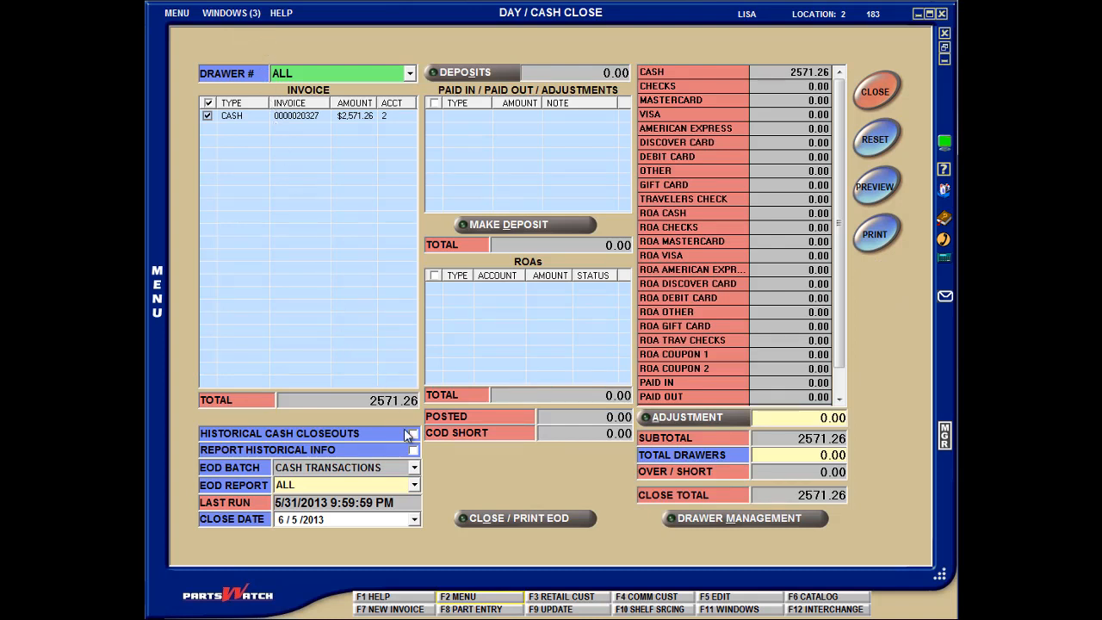
- Set the EOD report on the Day / Cash Close screen to INVOICES/DEPOSITS
left_click(414, 485)
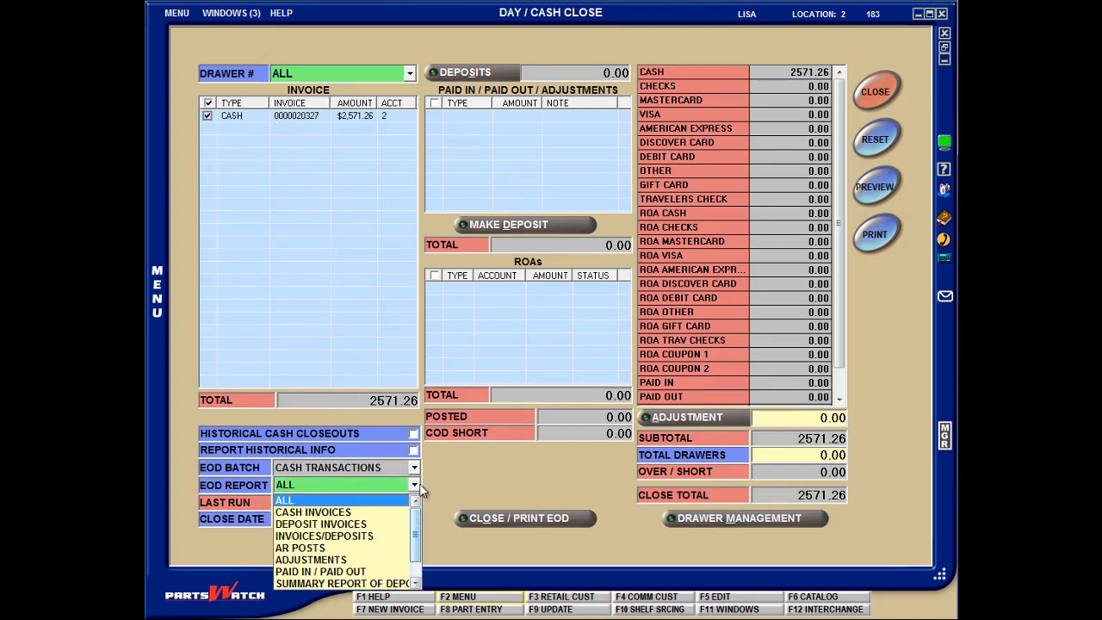
mouse_move(417, 531)
left_mouse_down()
mouse_move(418, 550)
mouse_move(417, 517)
mouse_move(418, 532)
left_mouse_up()
left_click(358, 524)
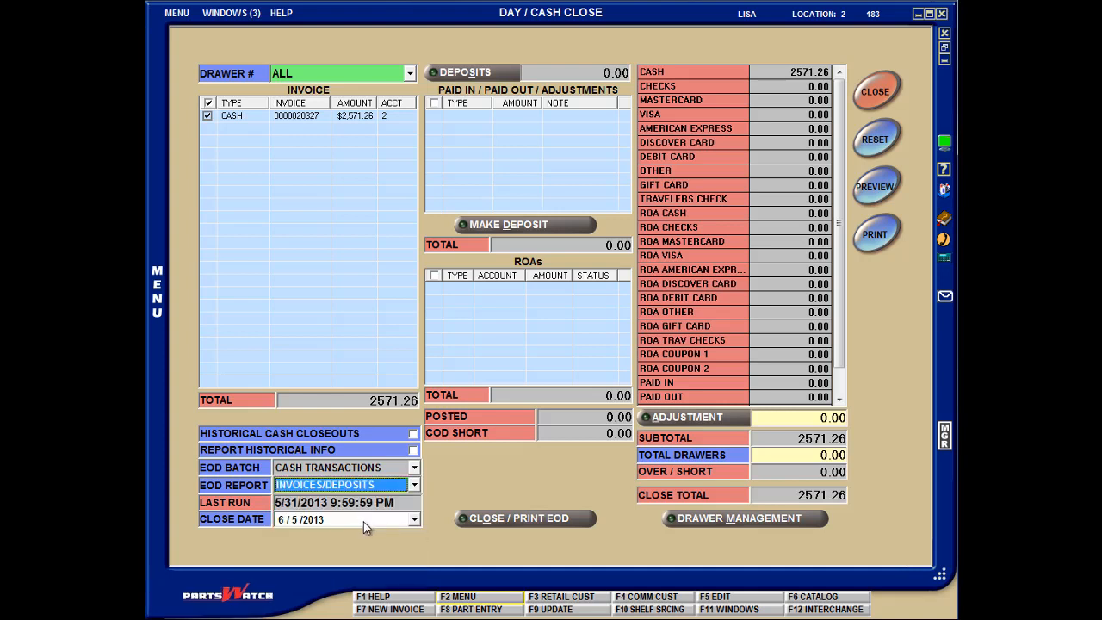
- Check the EOD batch and EOD report choices offered for closing the day, without running the close
left_click(509, 516)
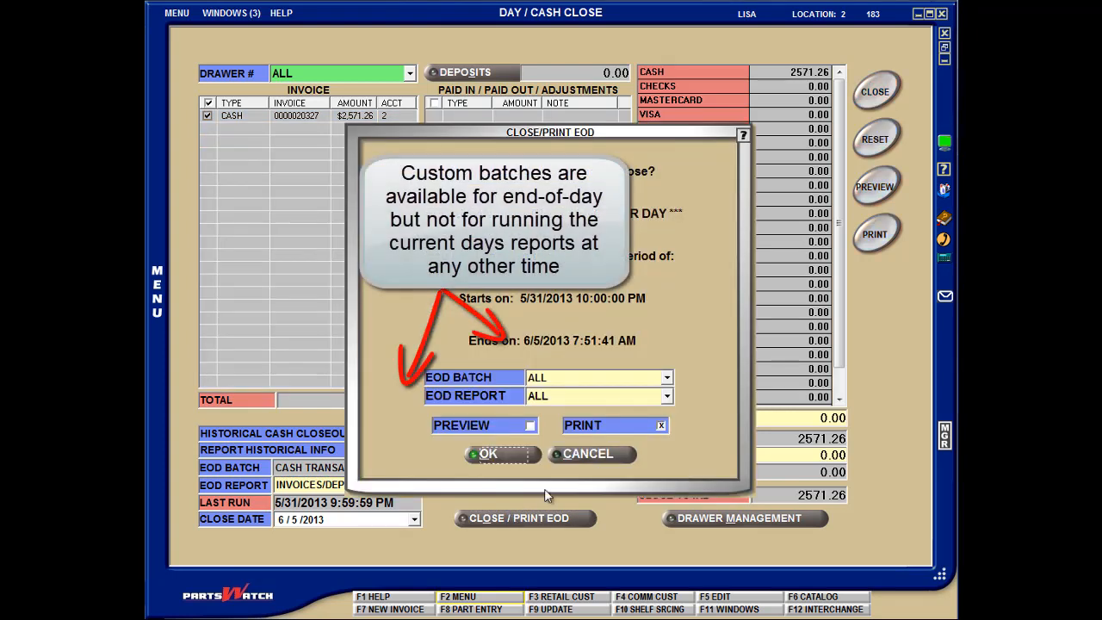
left_click(667, 396)
left_click(666, 396)
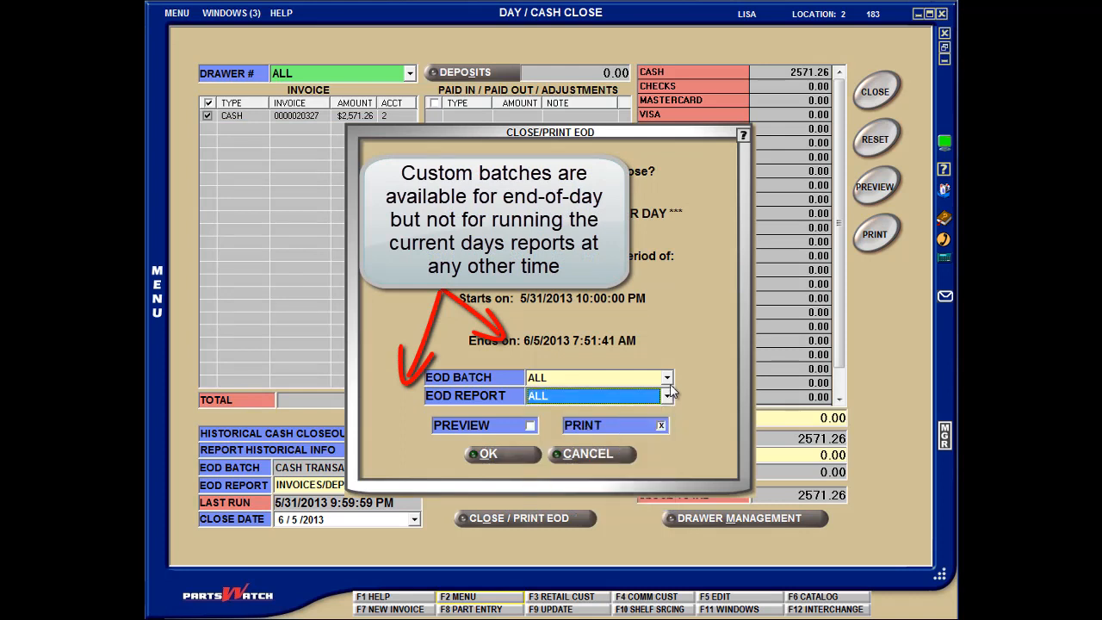
left_click(667, 378)
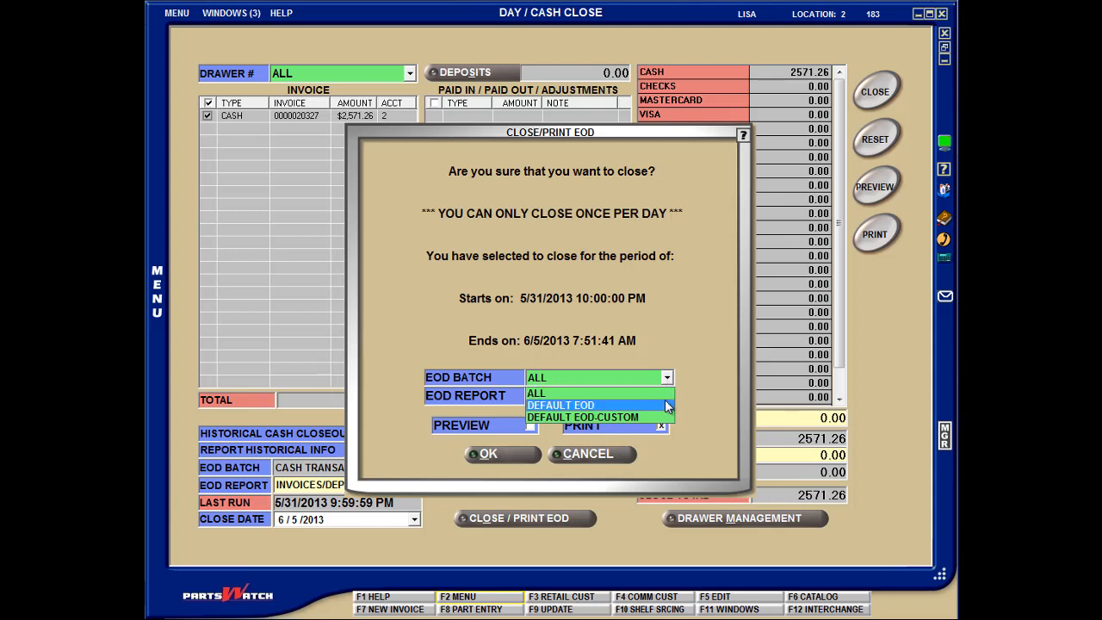
left_click(667, 378)
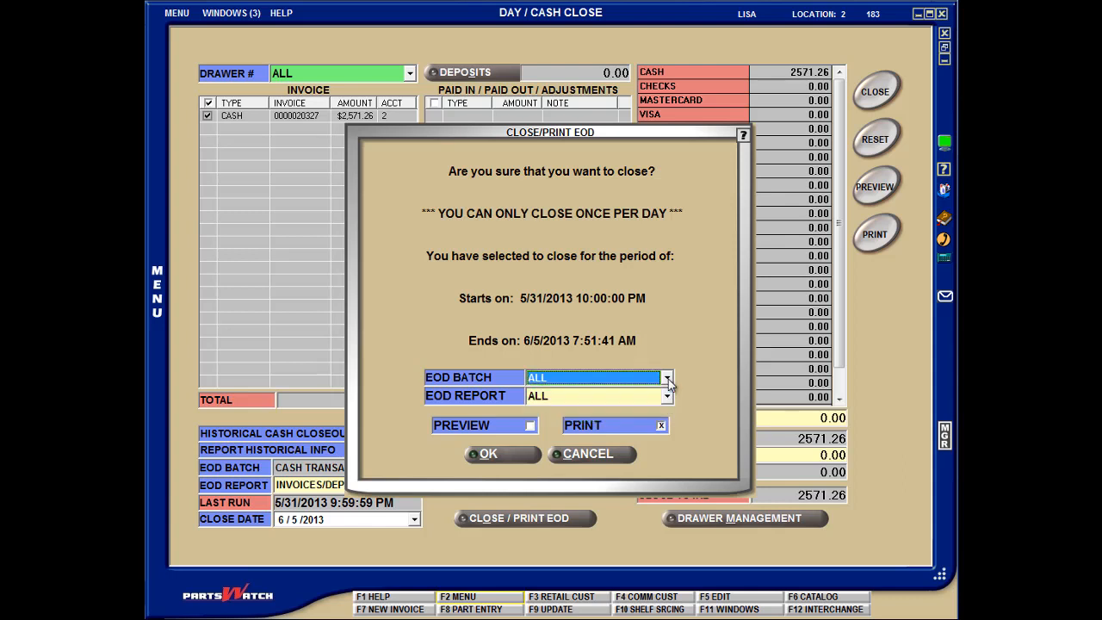
left_click(618, 453)
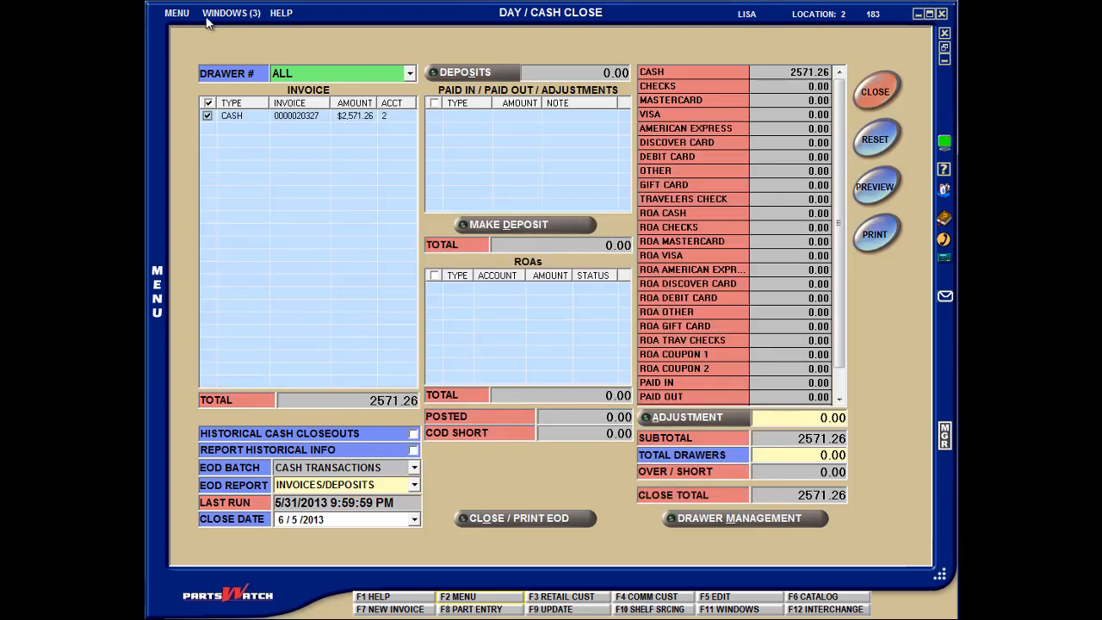
- Return to Task Scheduler and check the options for hiding the DEFAULT EOD batch on the Day / Cash Close screen
left_click(210, 14)
left_click(237, 52)
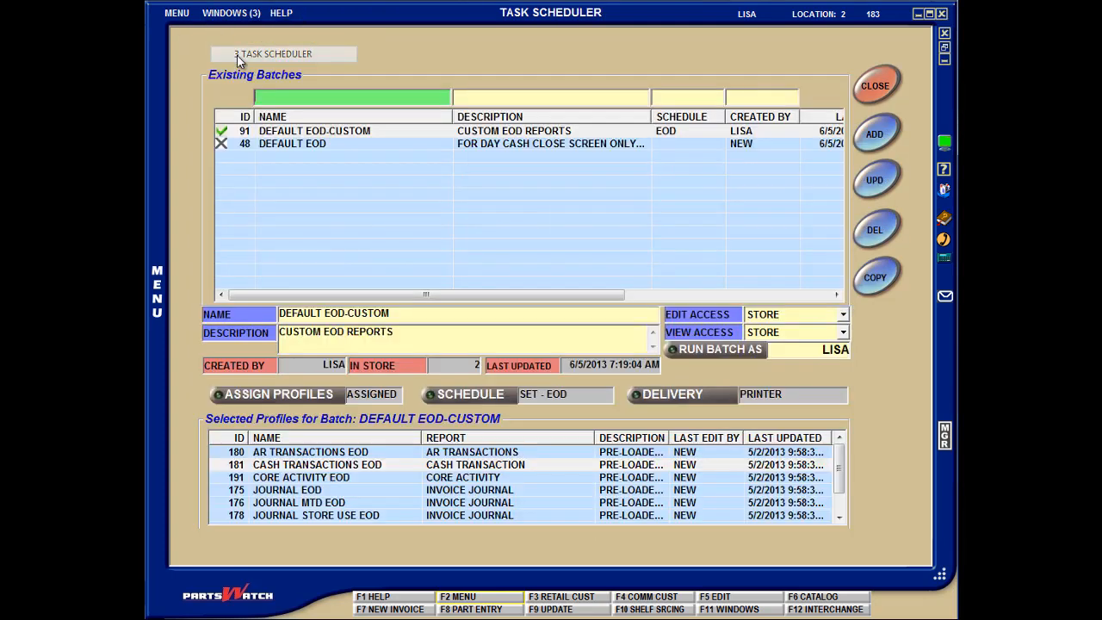
right_click(310, 145)
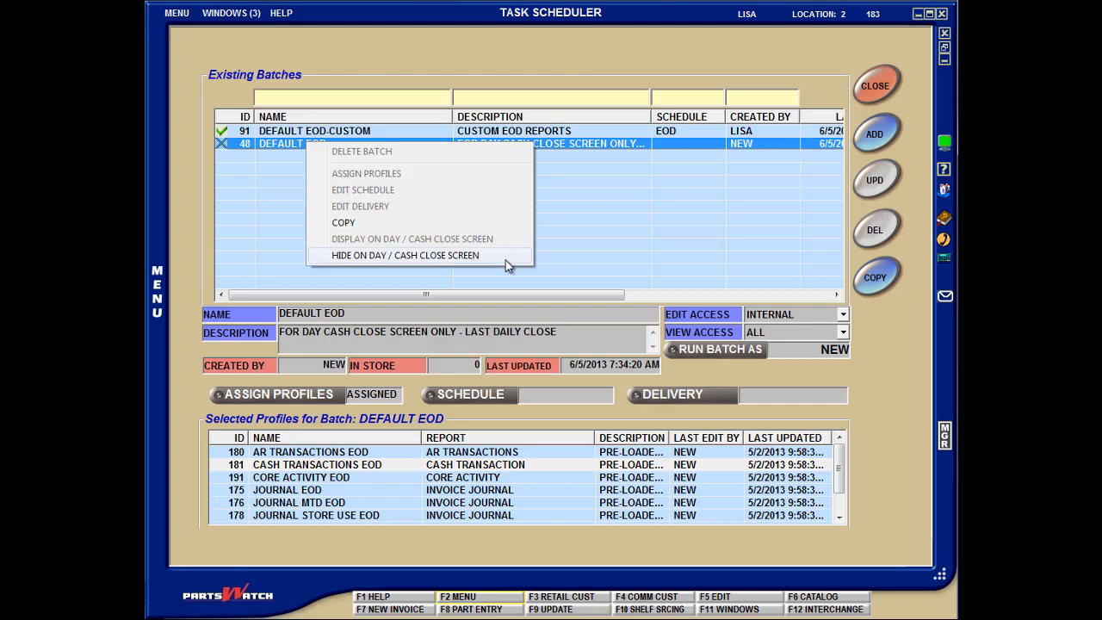
left_click(625, 220)
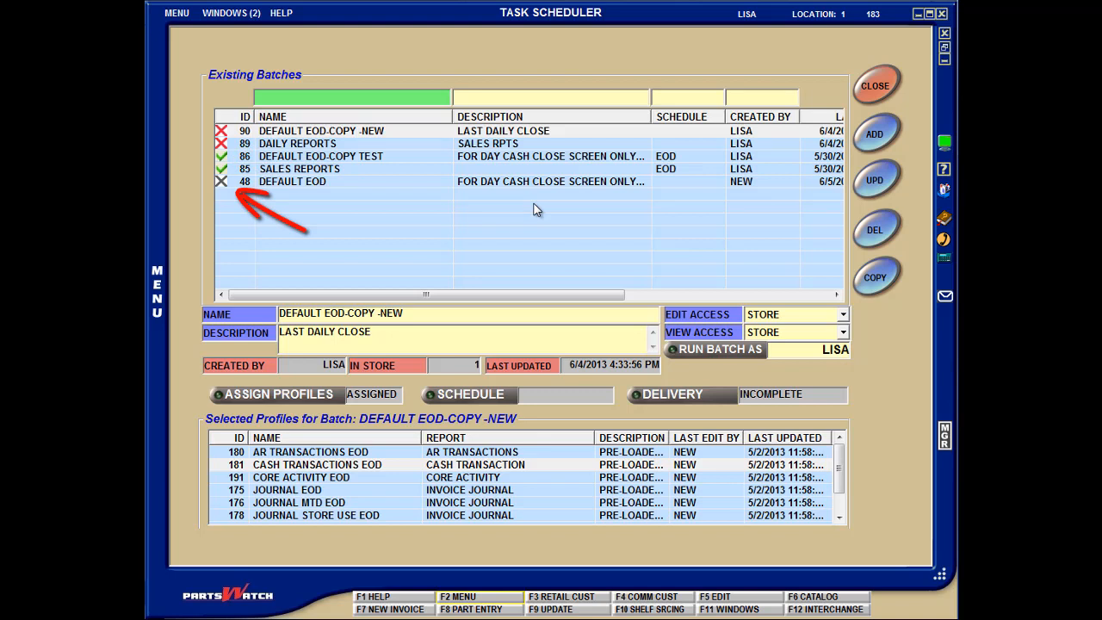
- Display the Task Scheduler messages at the WARNING notification level in System Messages
left_click(231, 13)
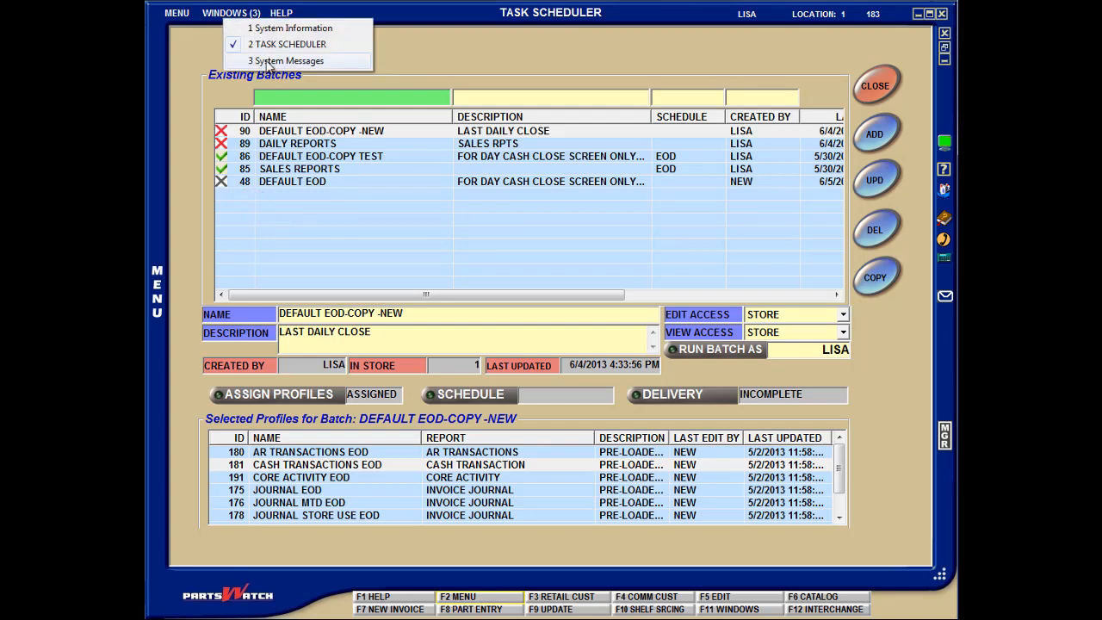
left_click(269, 62)
left_click(303, 225)
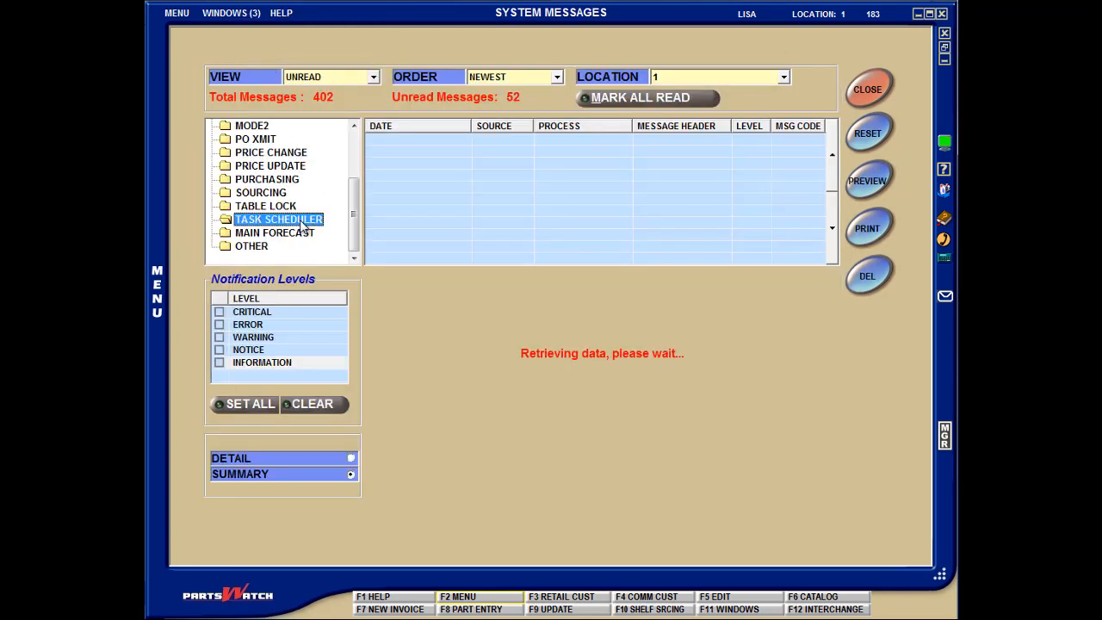
left_click(220, 338)
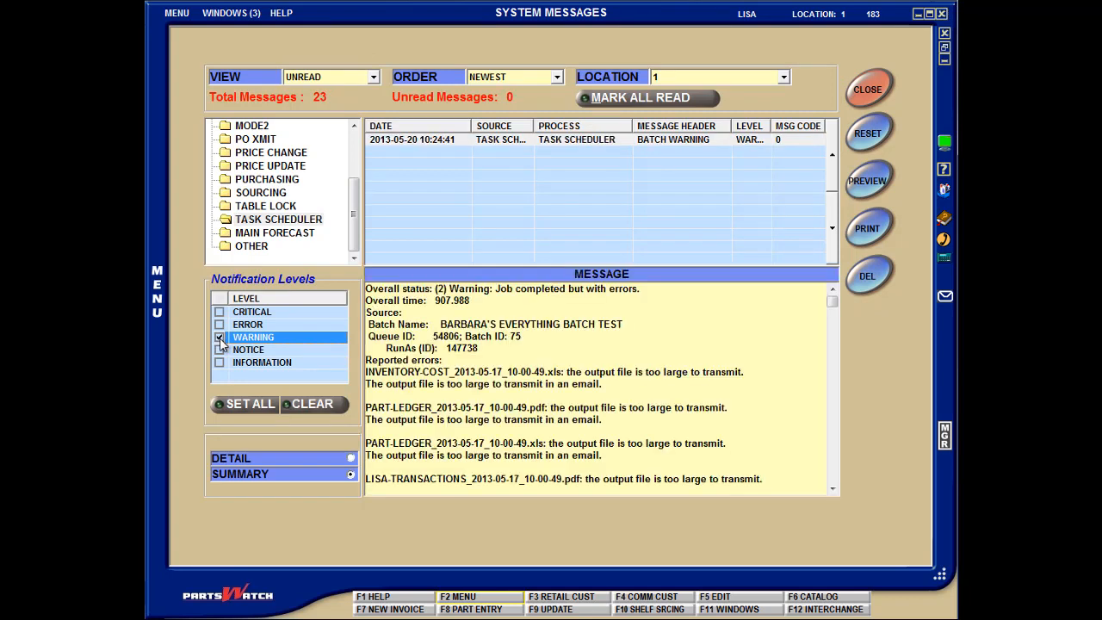